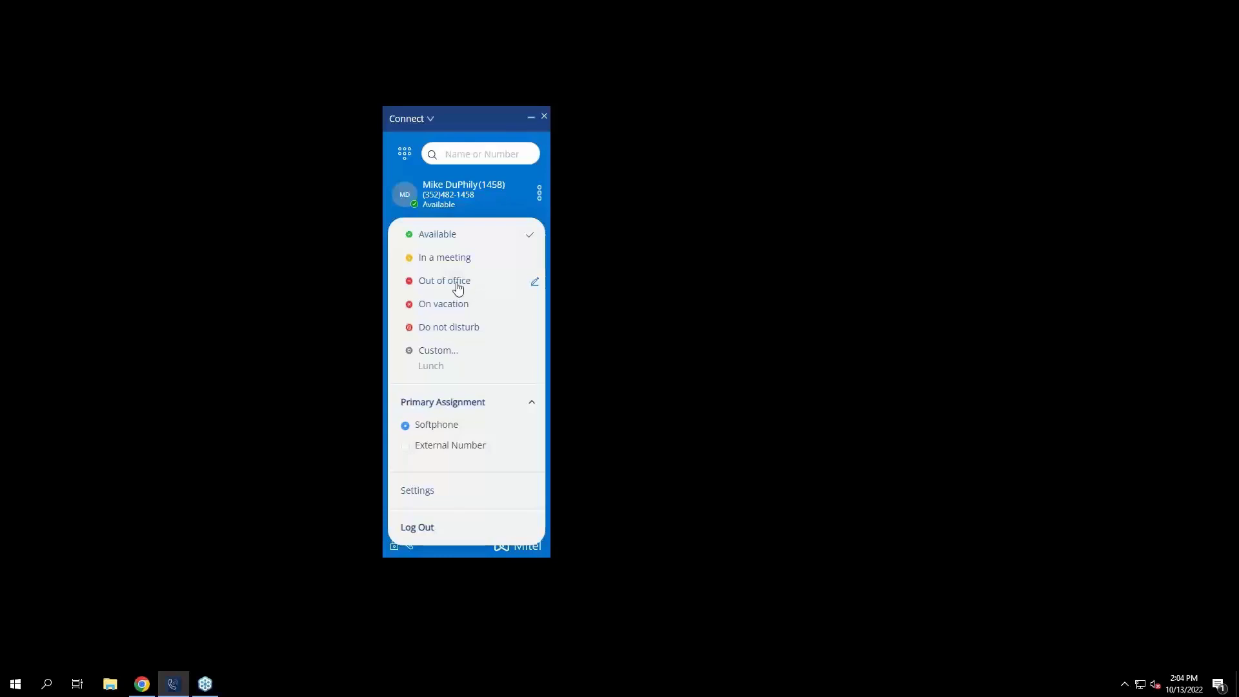
# Switch presence from Available to On vacation, then reopen the status menu to confirm it.
pyautogui.click(426, 315)
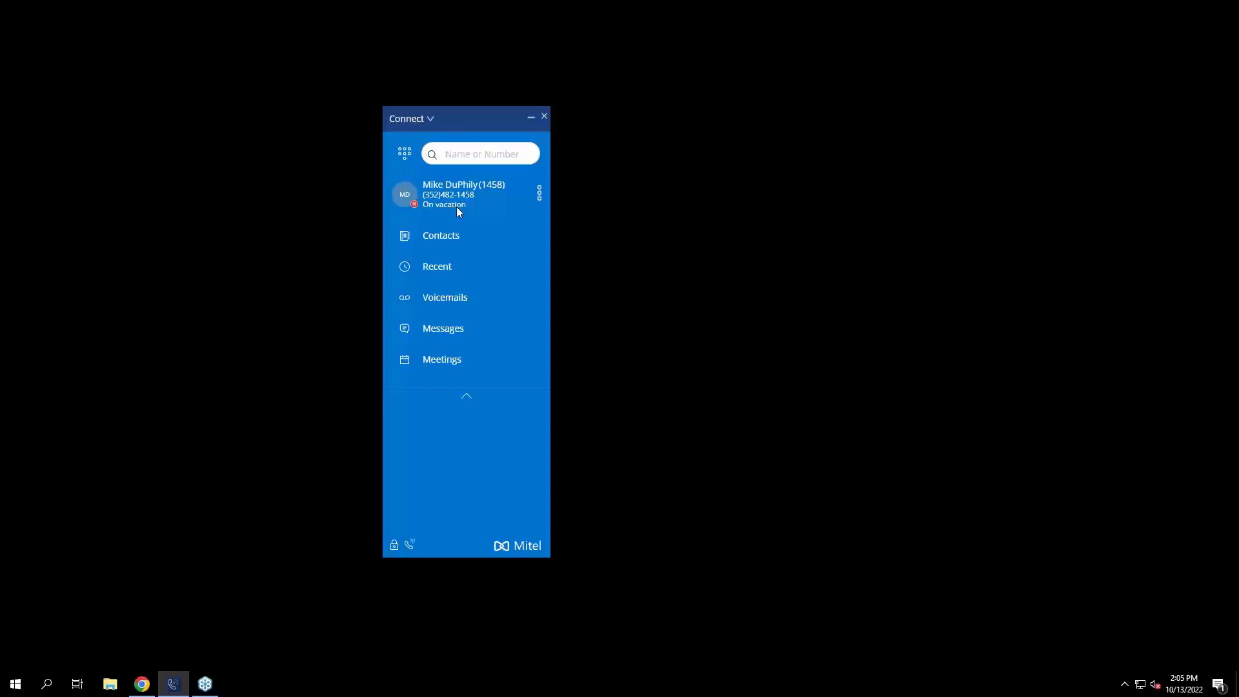
pyautogui.click(412, 205)
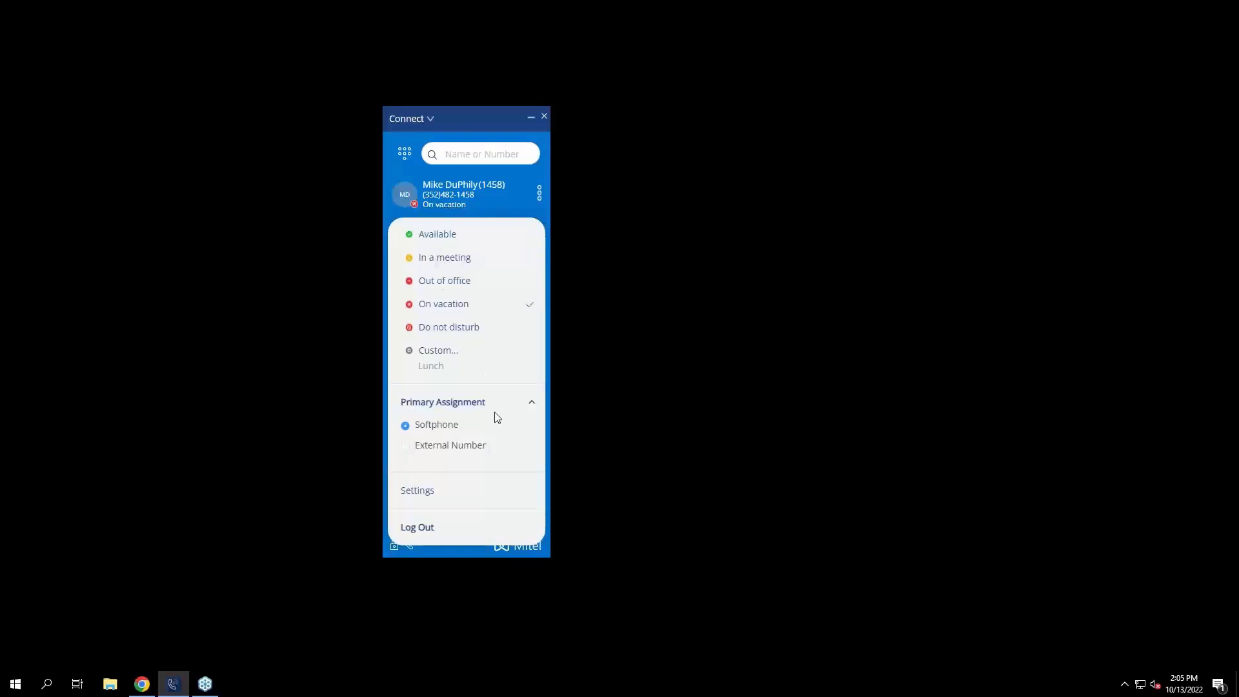
# Go to Settings and then Call Routing to view availability routing.
pyautogui.click(425, 493)
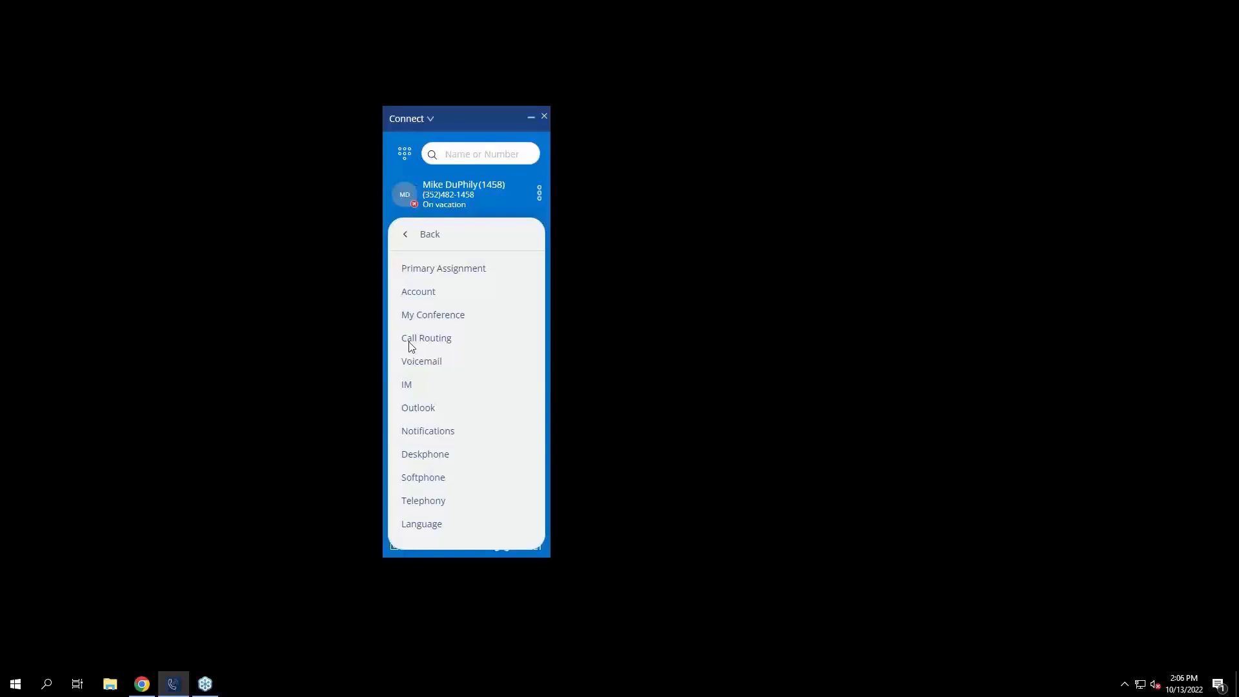
pyautogui.click(441, 341)
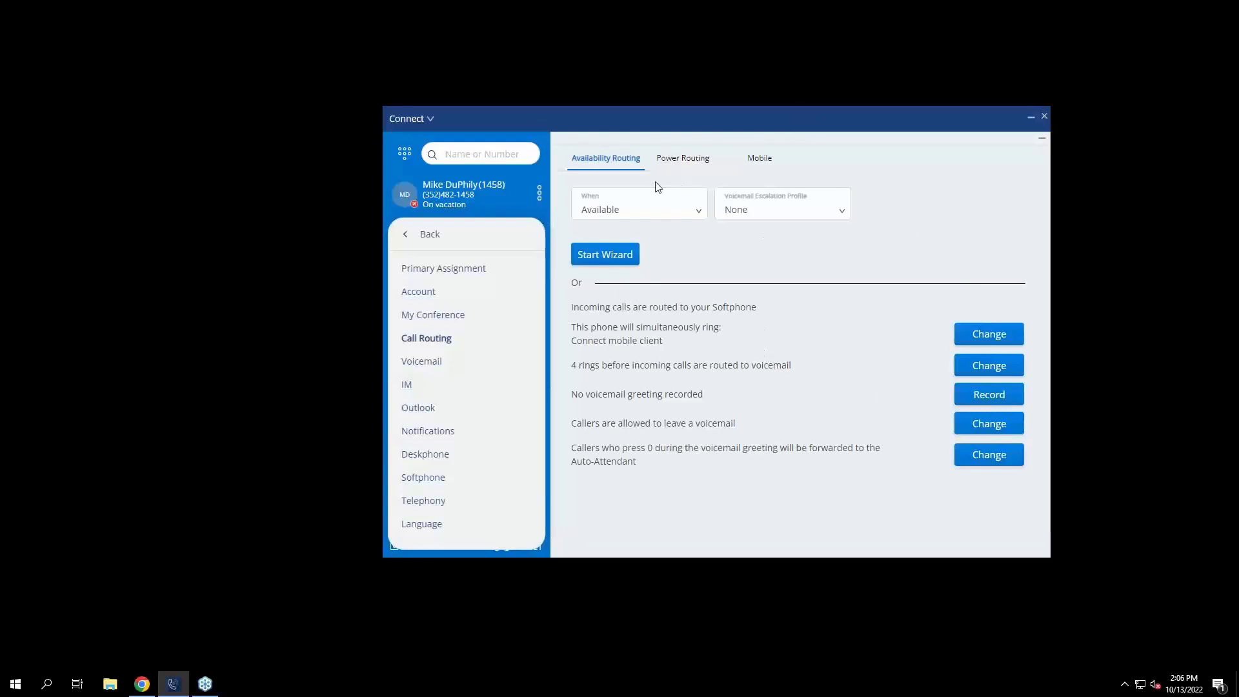
# Pick Vacation in the Availability Routing 'When' dropdown to show its rules.
pyautogui.click(672, 211)
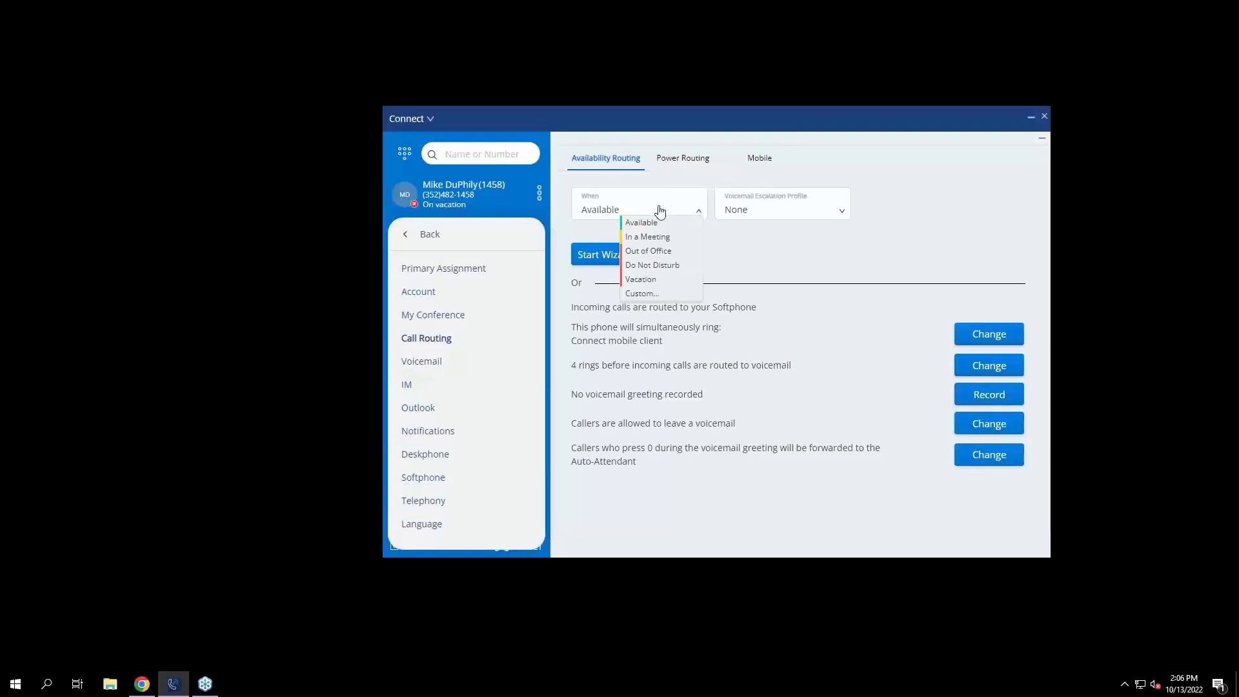
pyautogui.click(638, 282)
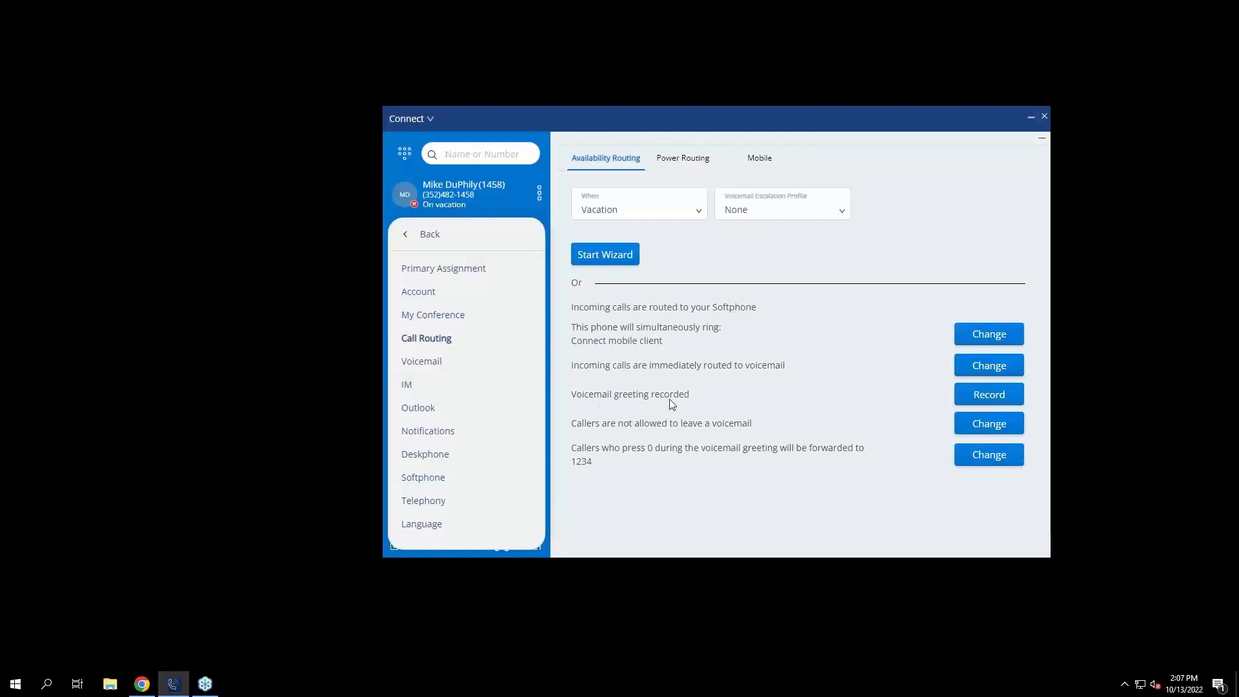
pyautogui.click(968, 398)
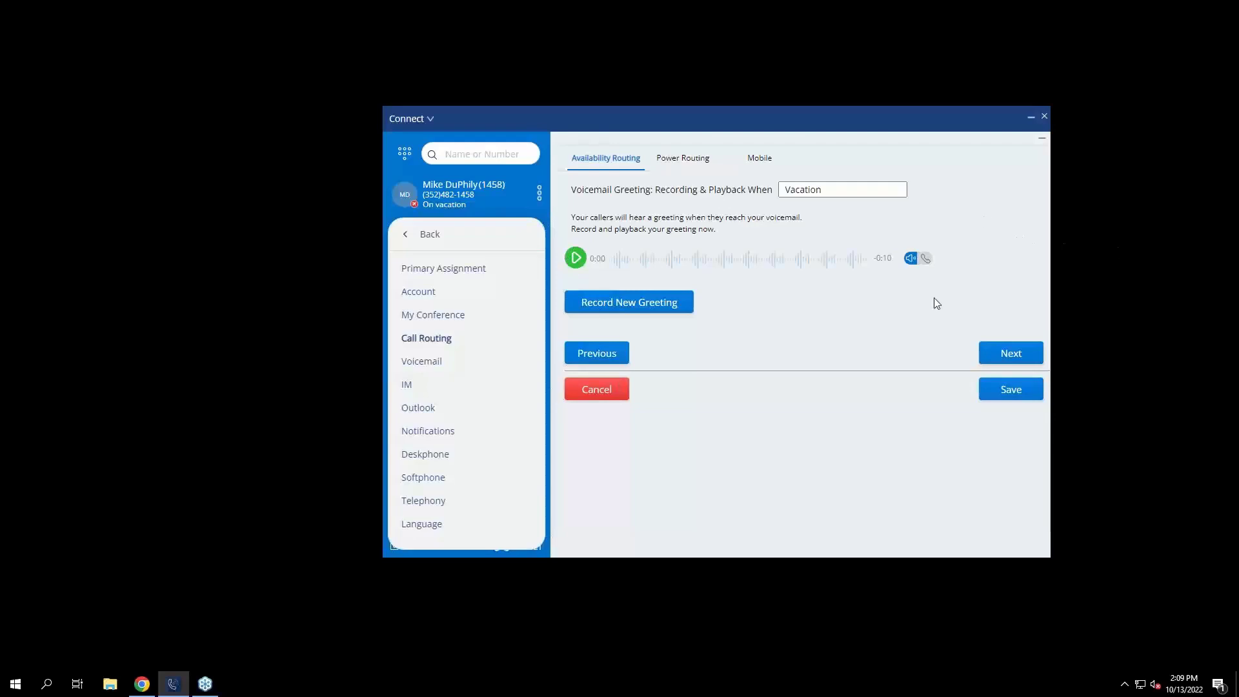
pyautogui.click(1011, 390)
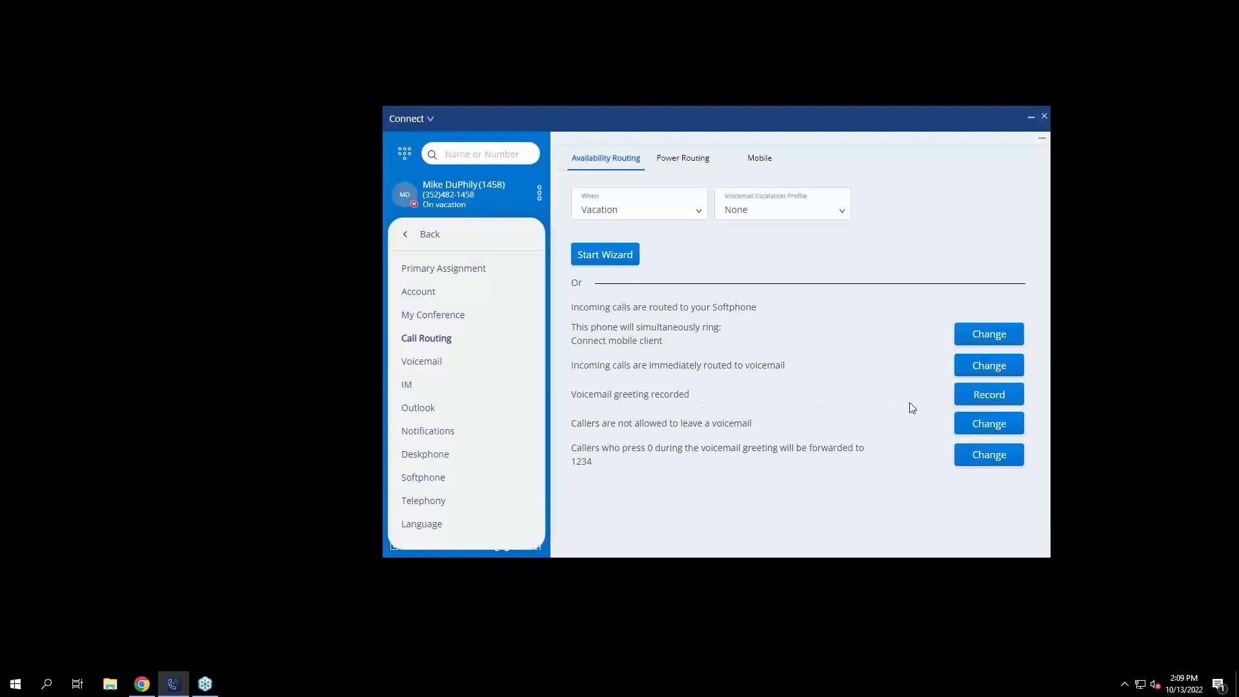
# Open the Change options for 'Callers are not allowed to leave a voicemail' under Vacation.
pyautogui.click(993, 426)
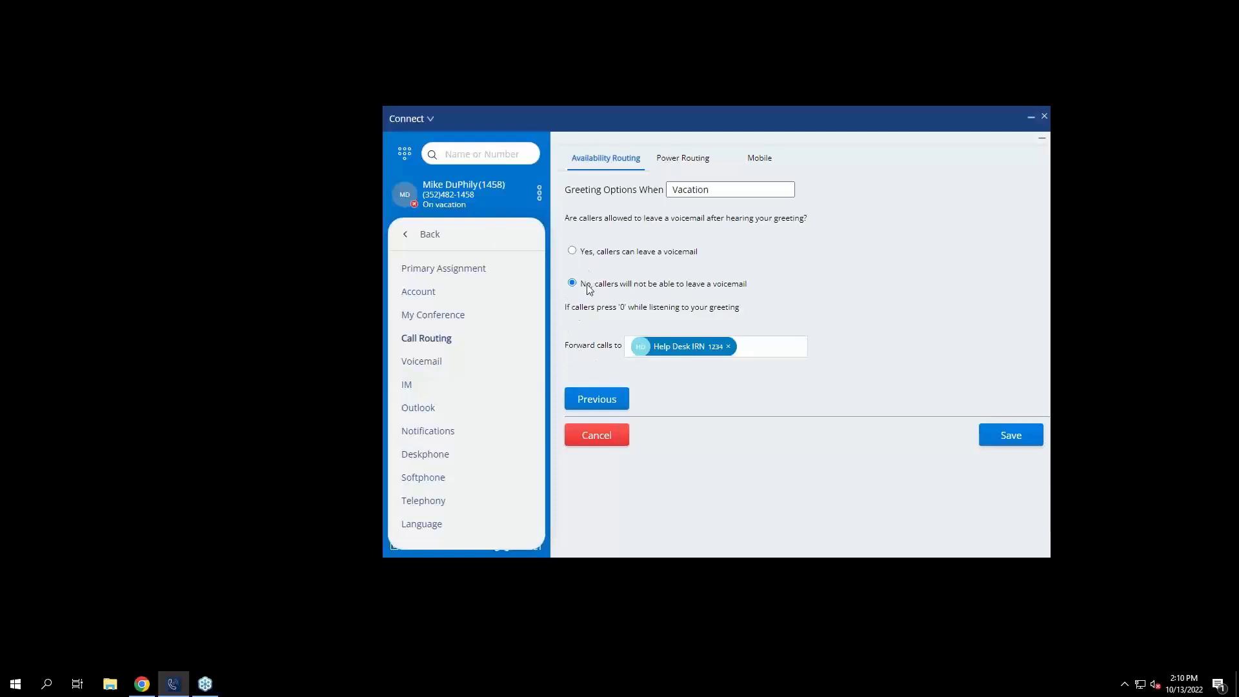
# Remove the Help Desk forwarding destination for Vacation callers and save the routing.
pyautogui.click(729, 347)
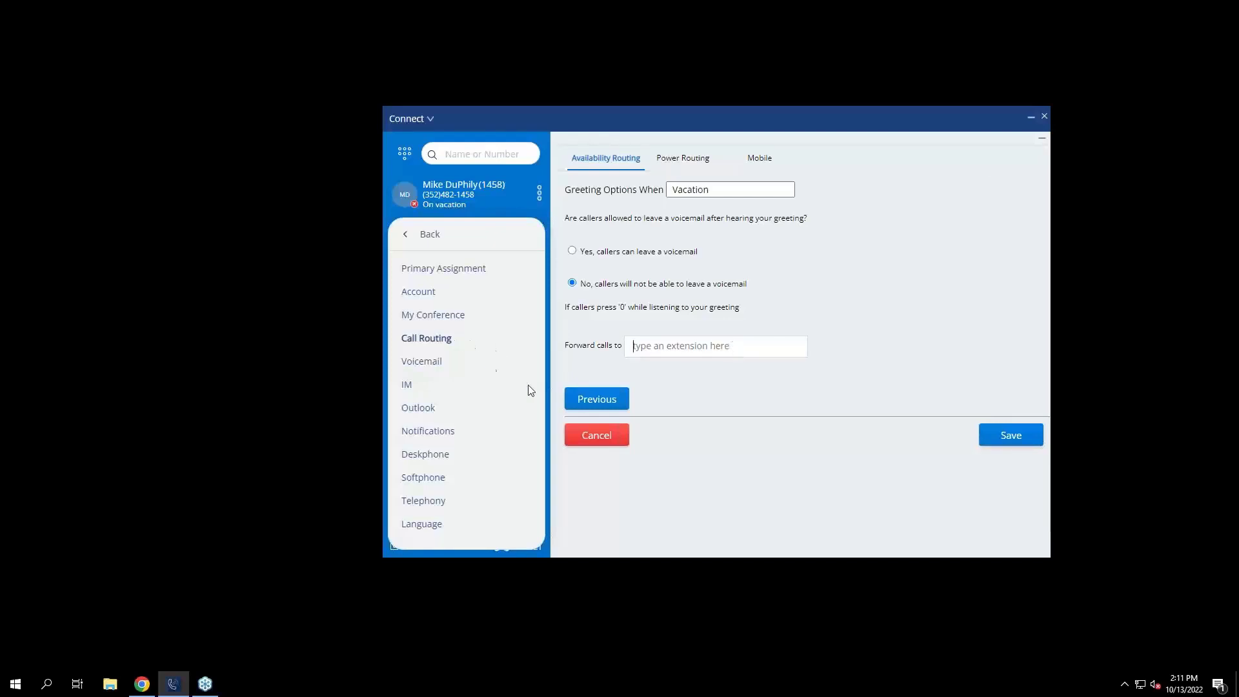
pyautogui.click(988, 439)
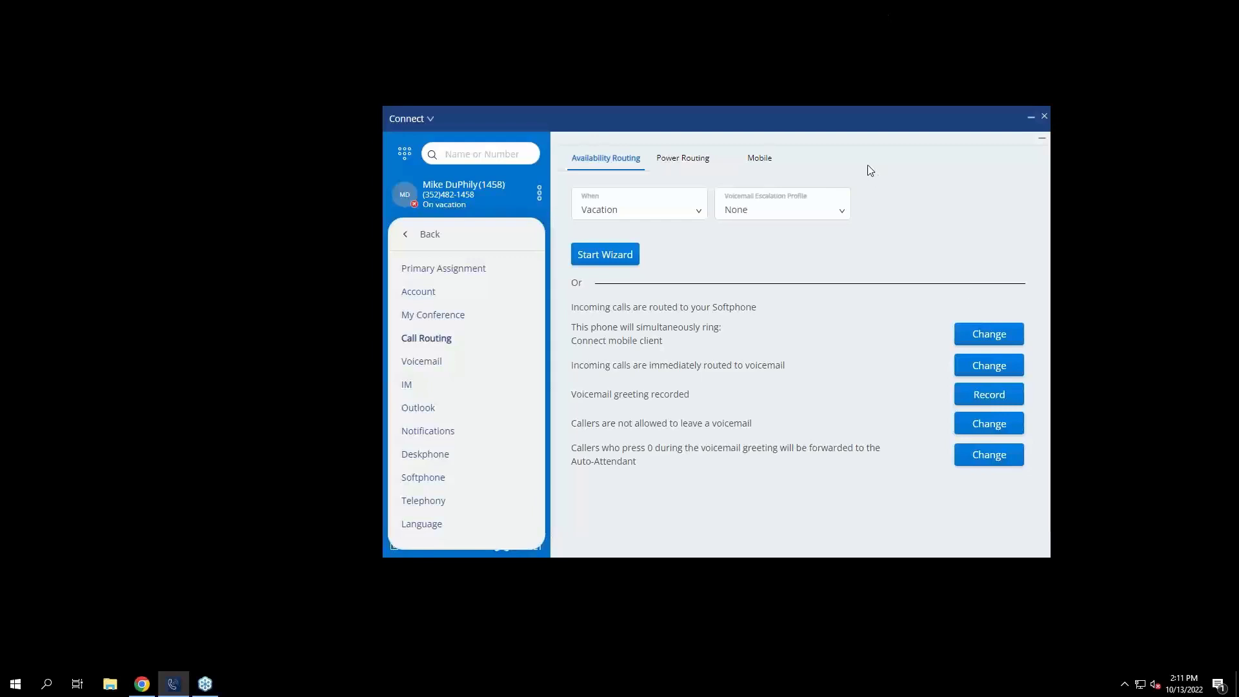
# Switch to Power Routing and begin a blank new power rule.
pyautogui.click(657, 160)
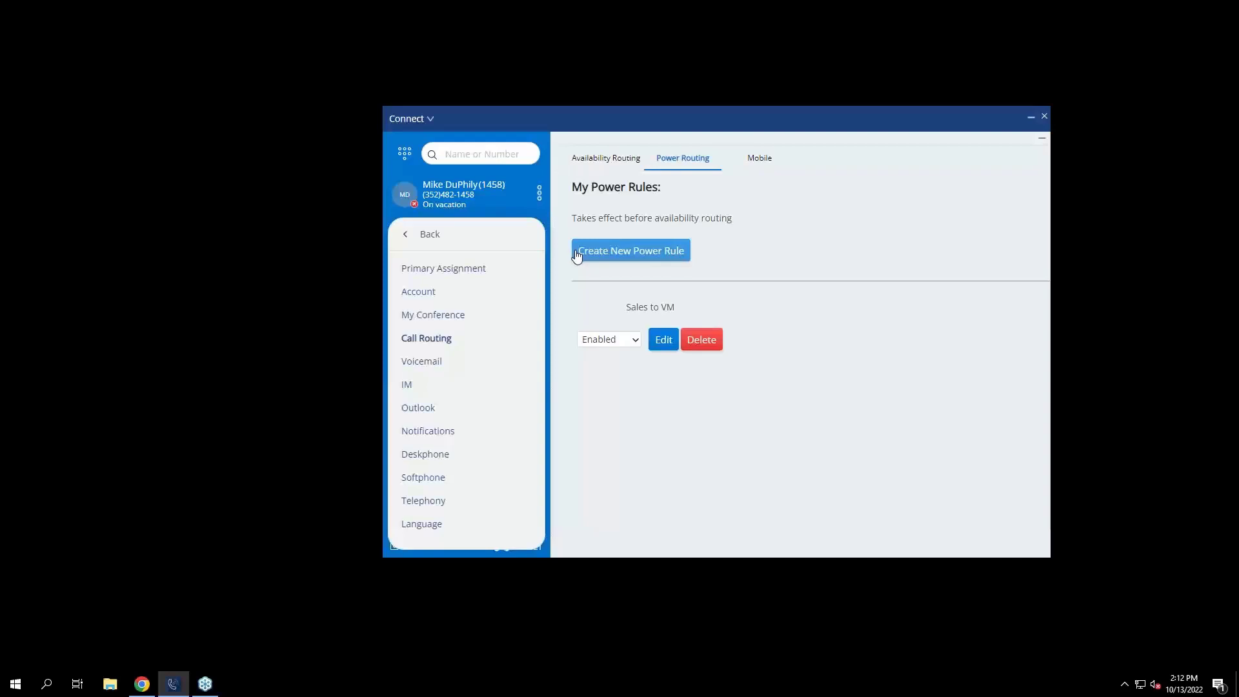
pyautogui.click(615, 258)
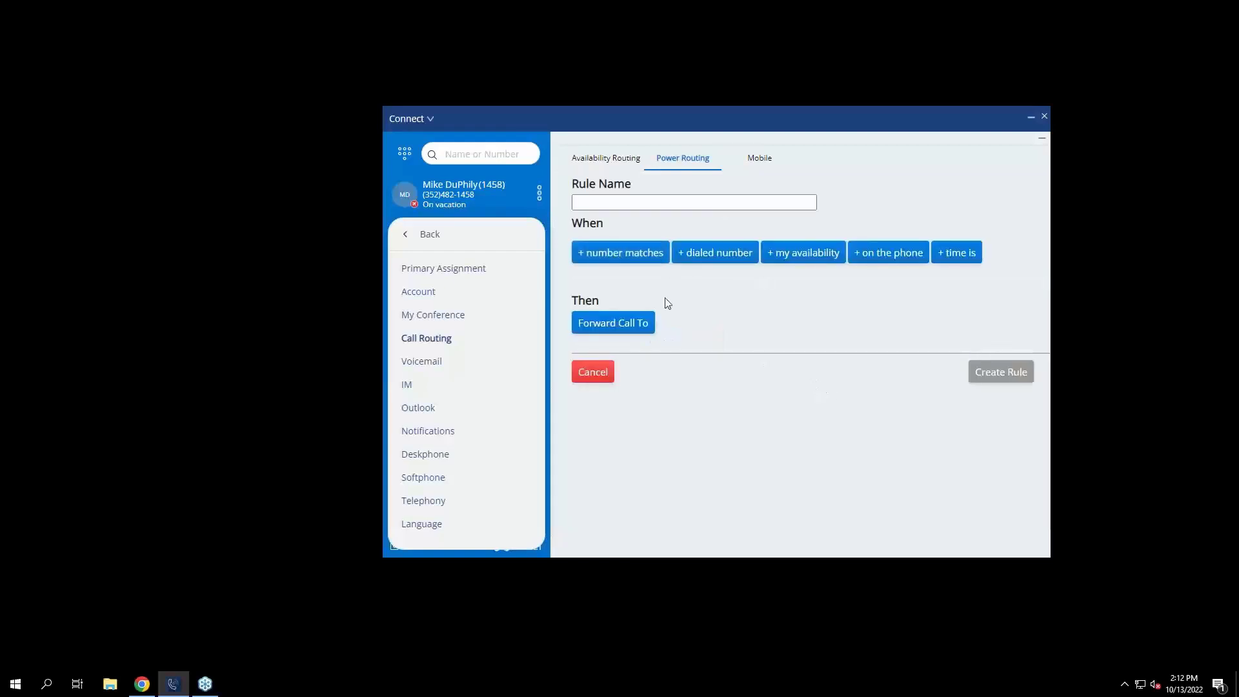
# Add a number condition and name the rule 'Screen Unknown Callers'.
pyautogui.click(614, 251)
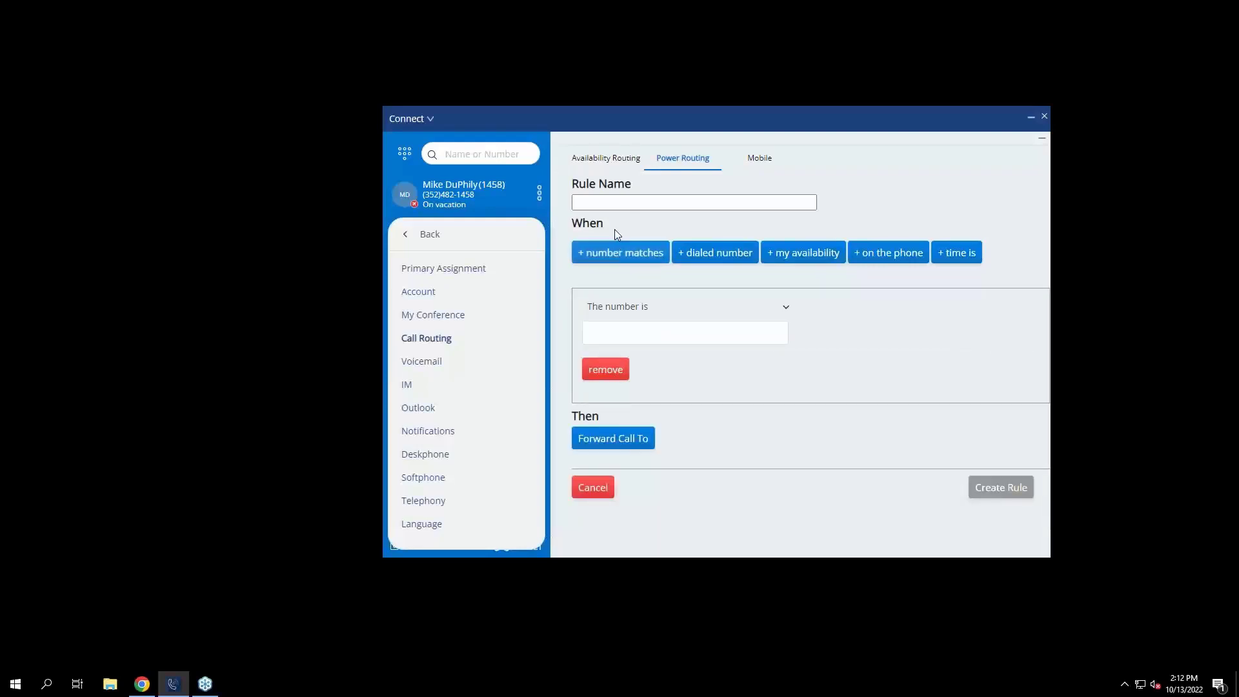
pyautogui.click(686, 201)
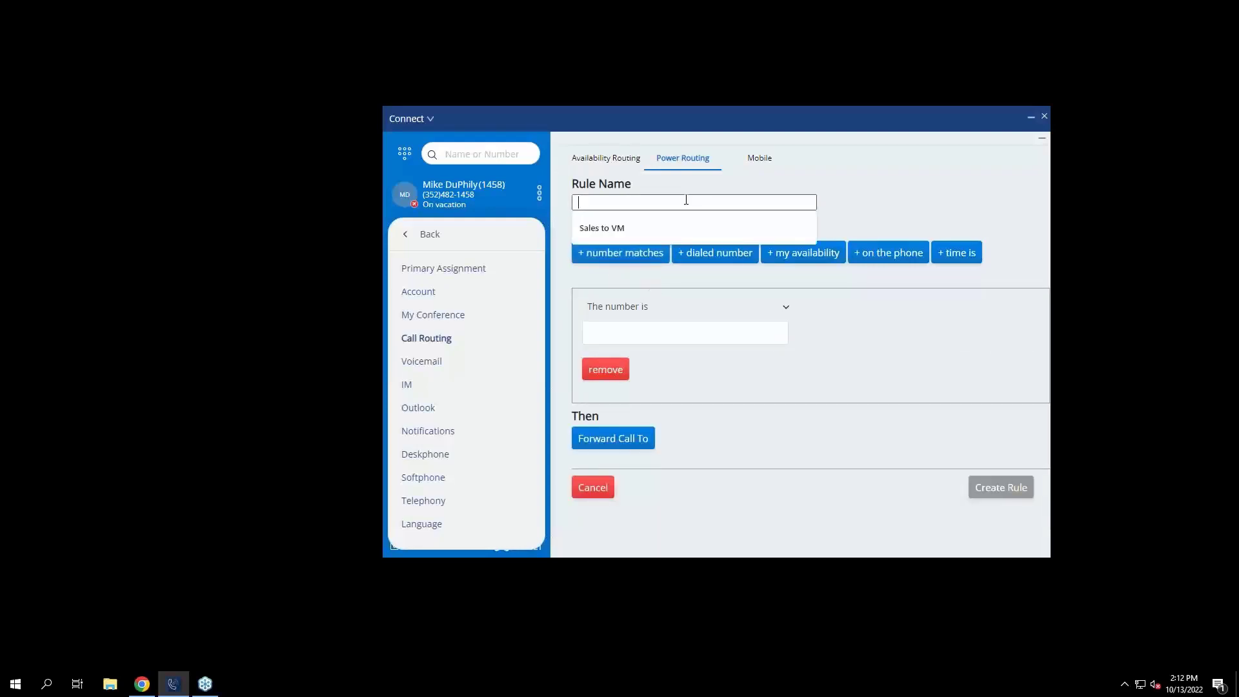
pyautogui.write('Screen U')
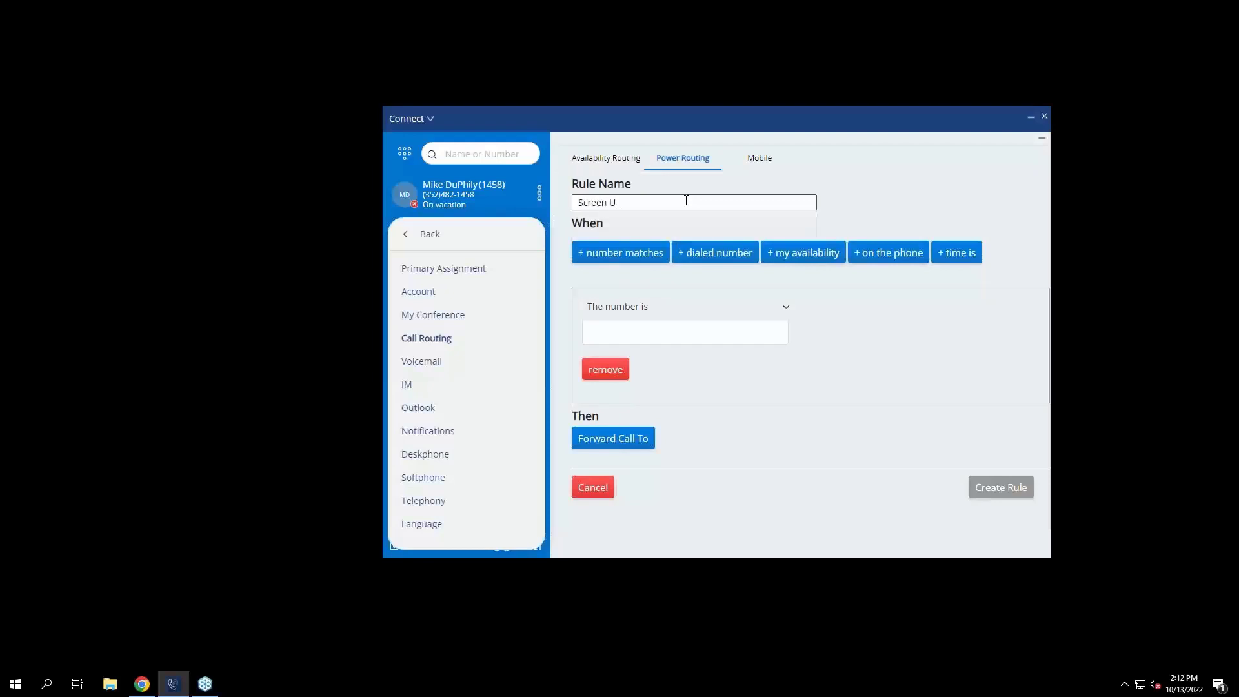
pyautogui.write('nknown Callers')
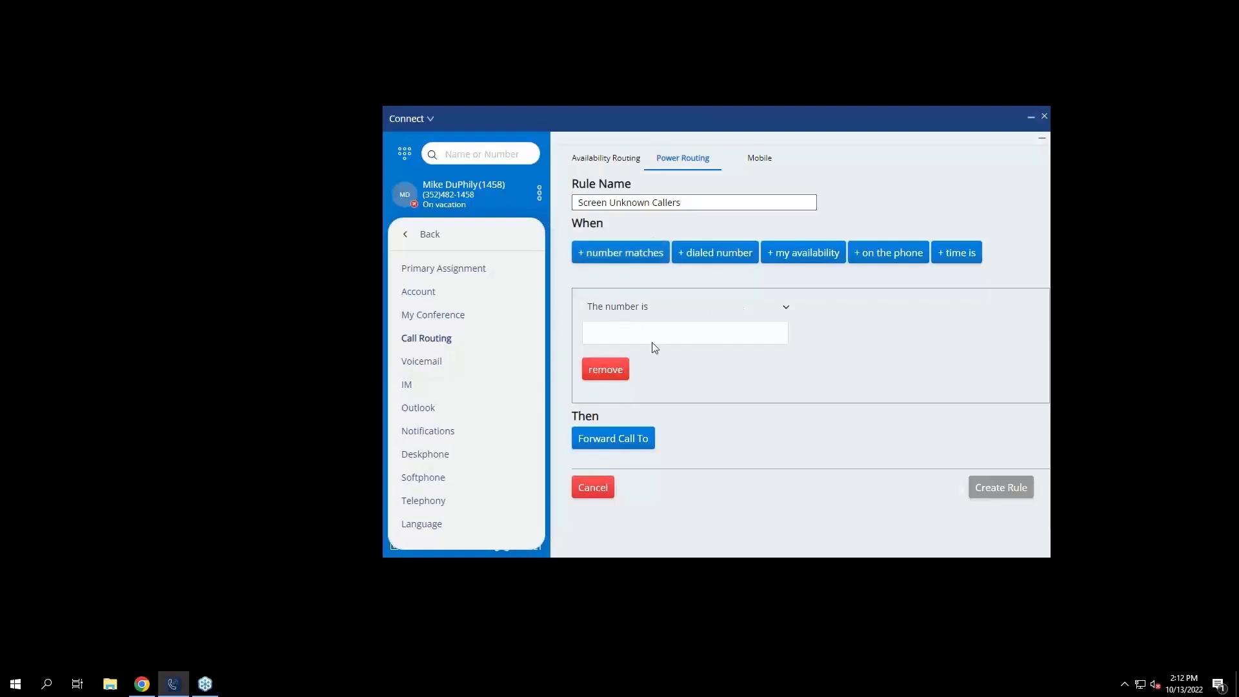
# Set the conditions to 'The number is private' or 'The number is out of area/unknown'.
pyautogui.click(781, 317)
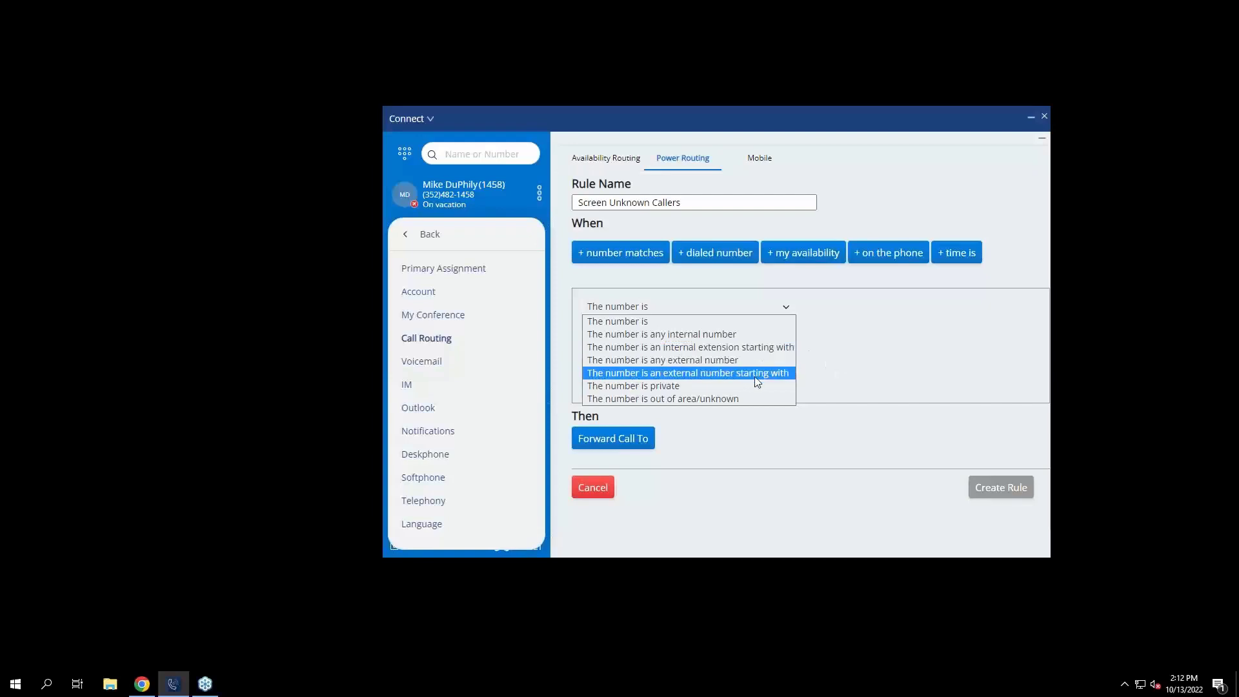
pyautogui.click(705, 390)
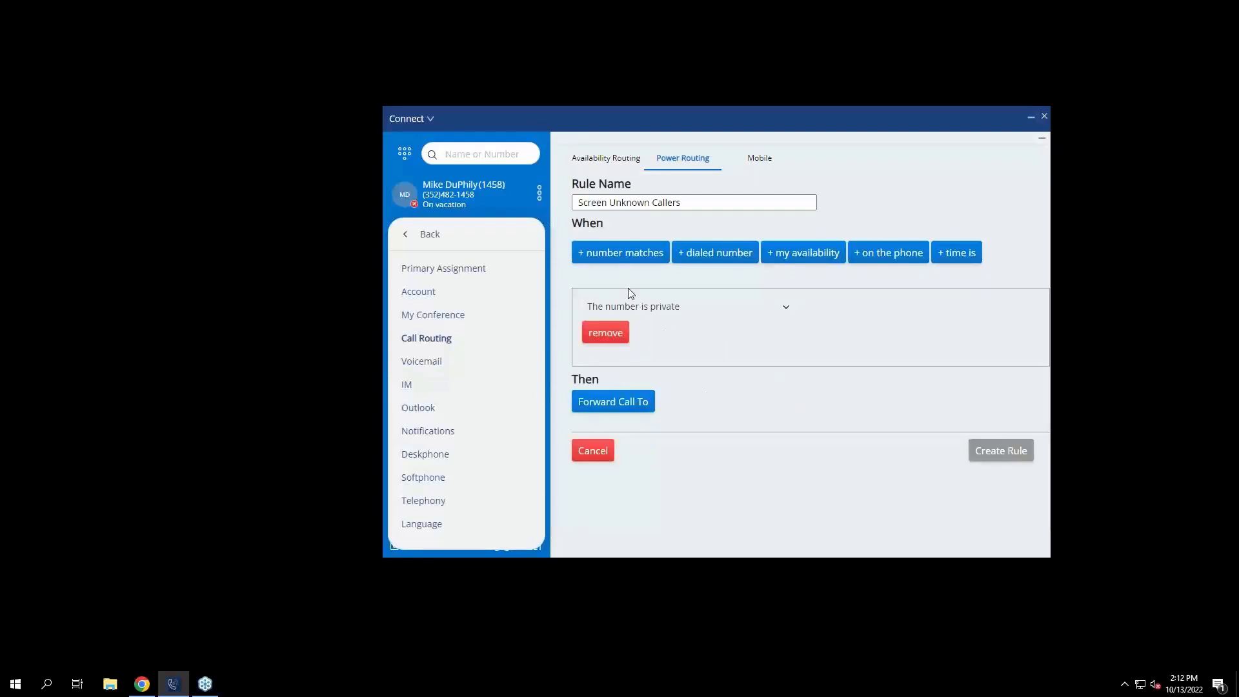
pyautogui.click(622, 256)
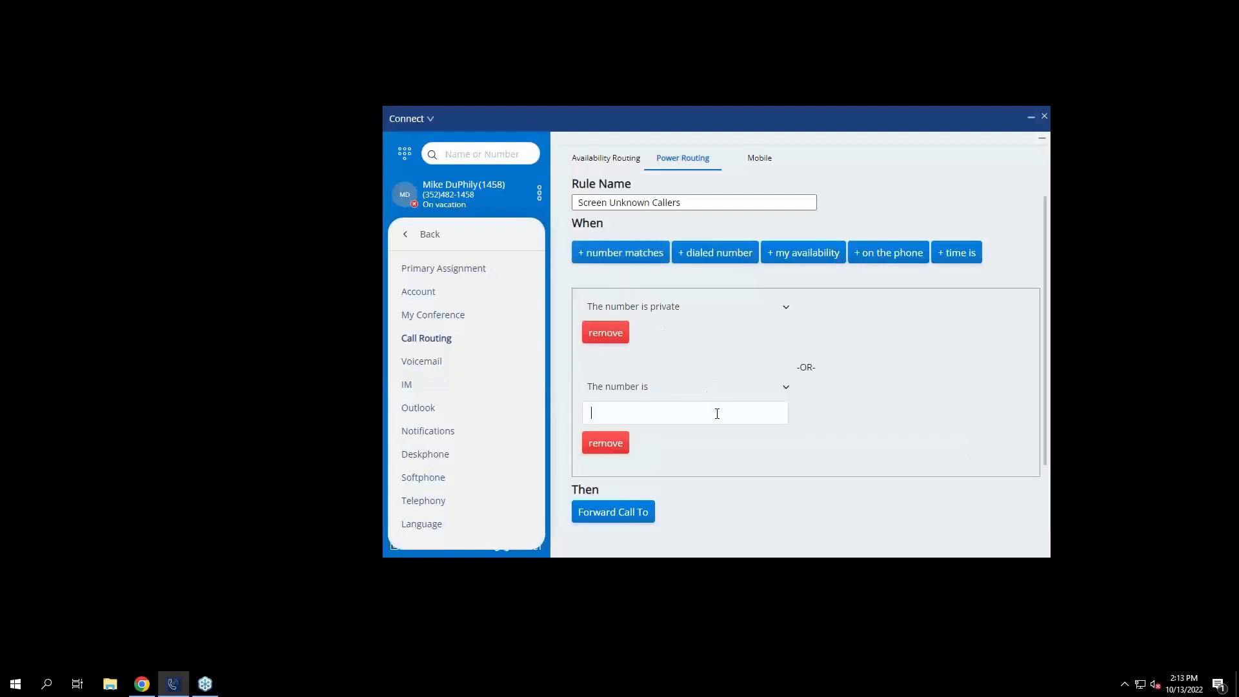
pyautogui.click(770, 388)
pyautogui.click(741, 478)
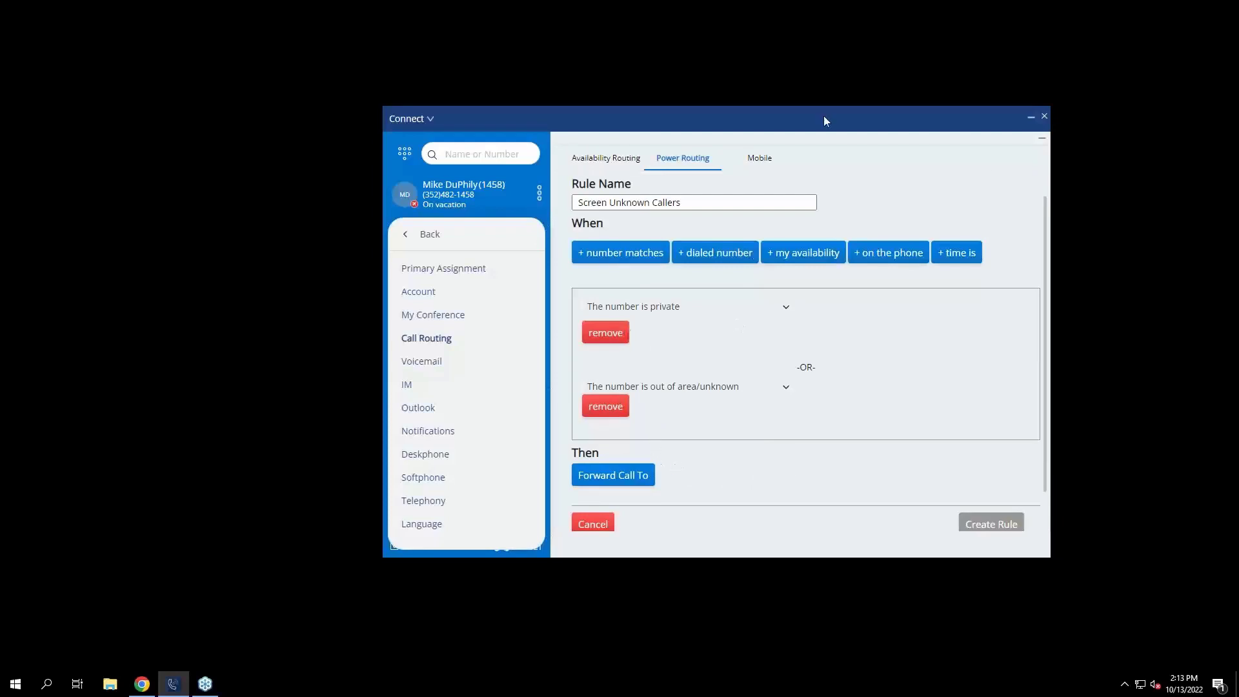
# Try the Forward Call To option of playing a ringtone, with Standard Ring.
pyautogui.click(613, 475)
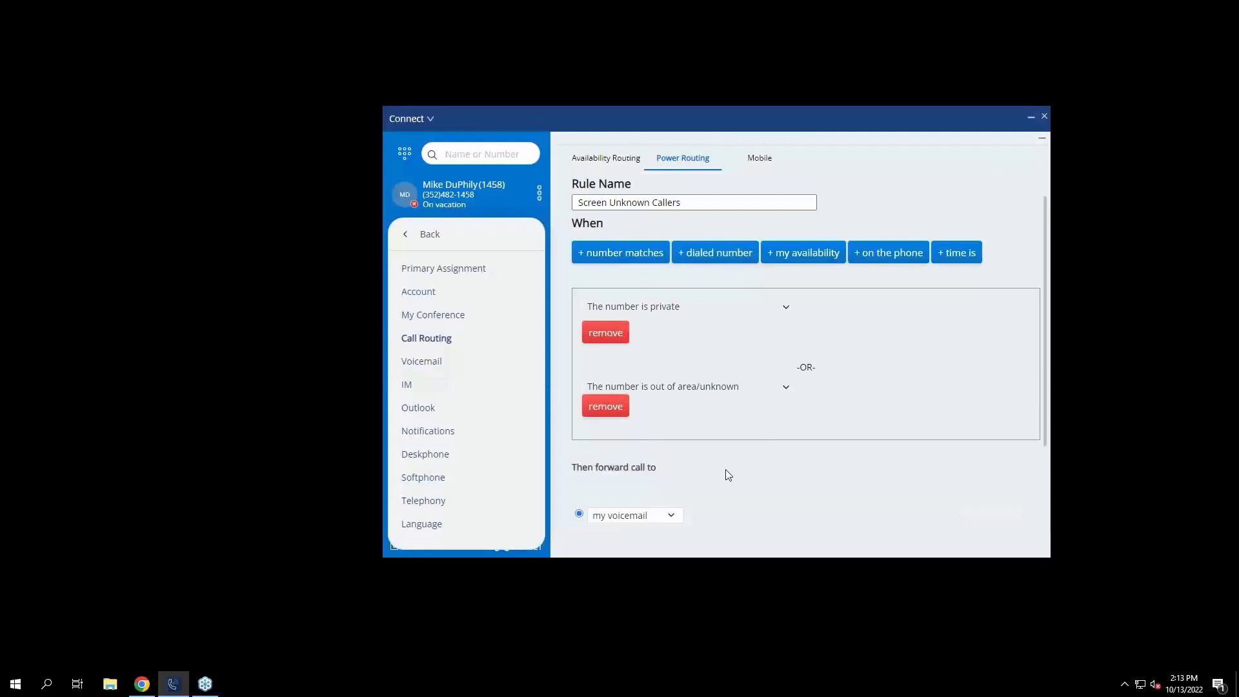
pyautogui.scroll(-1, 728, 473)
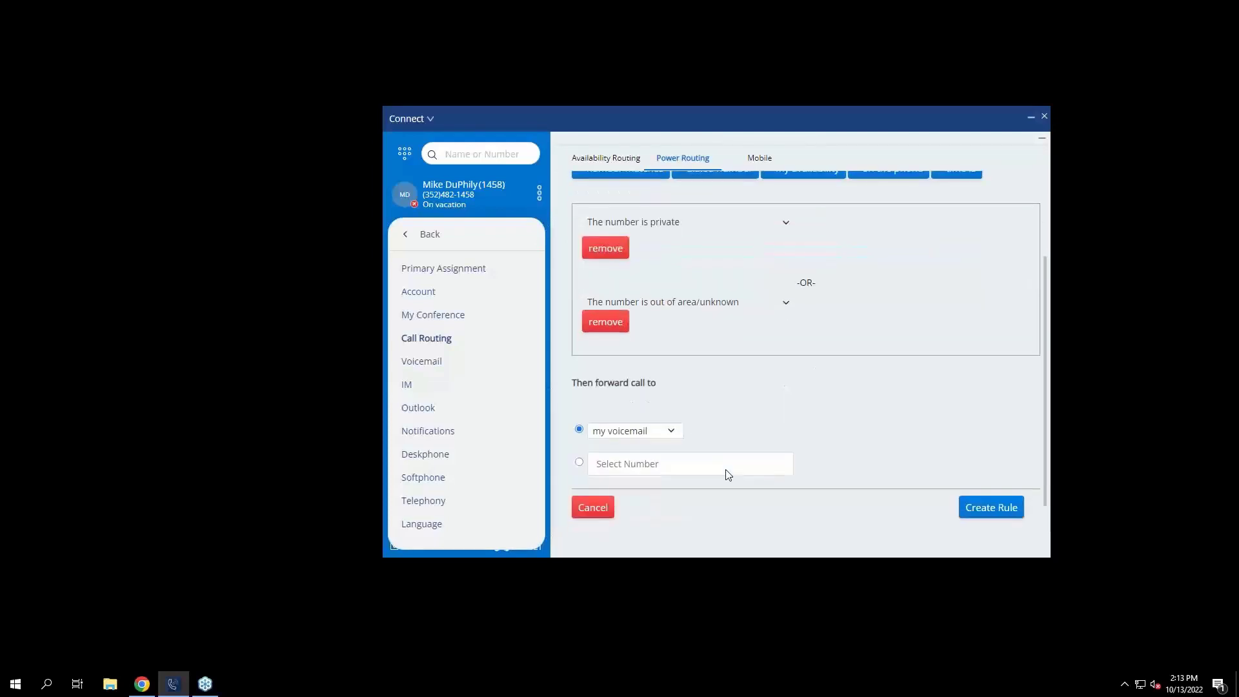
pyautogui.click(627, 433)
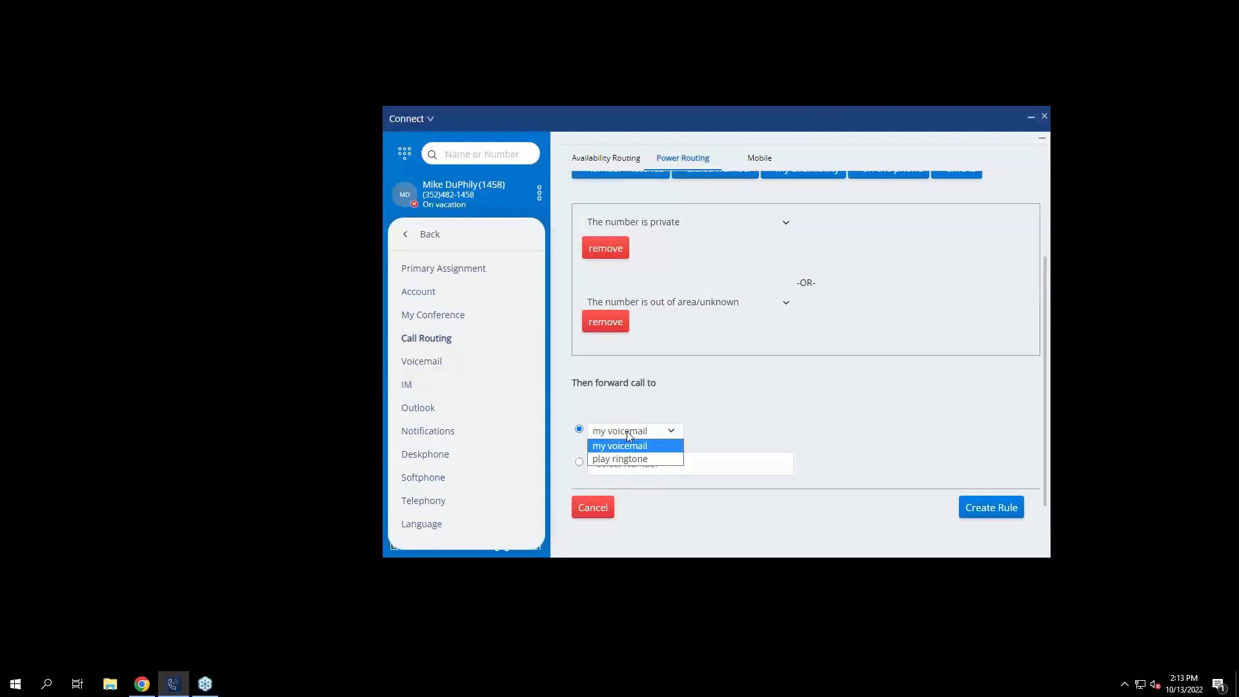
pyautogui.click(630, 459)
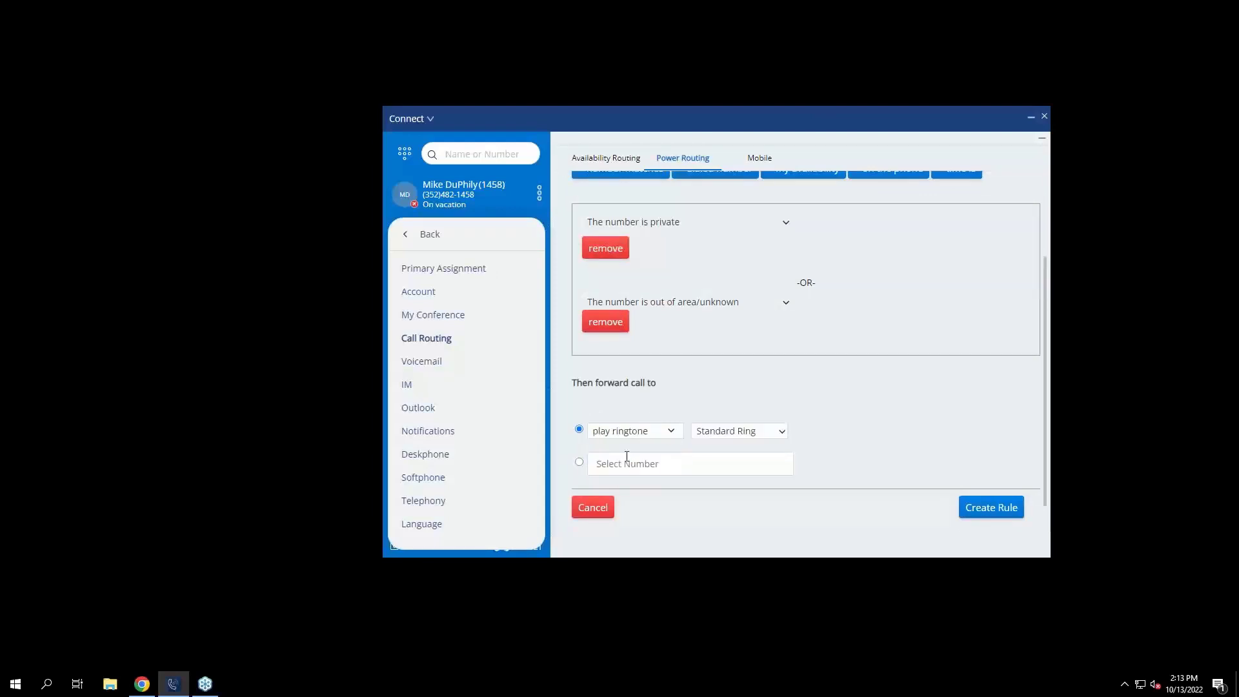
pyautogui.scroll(3, 652, 426)
pyautogui.click(740, 432)
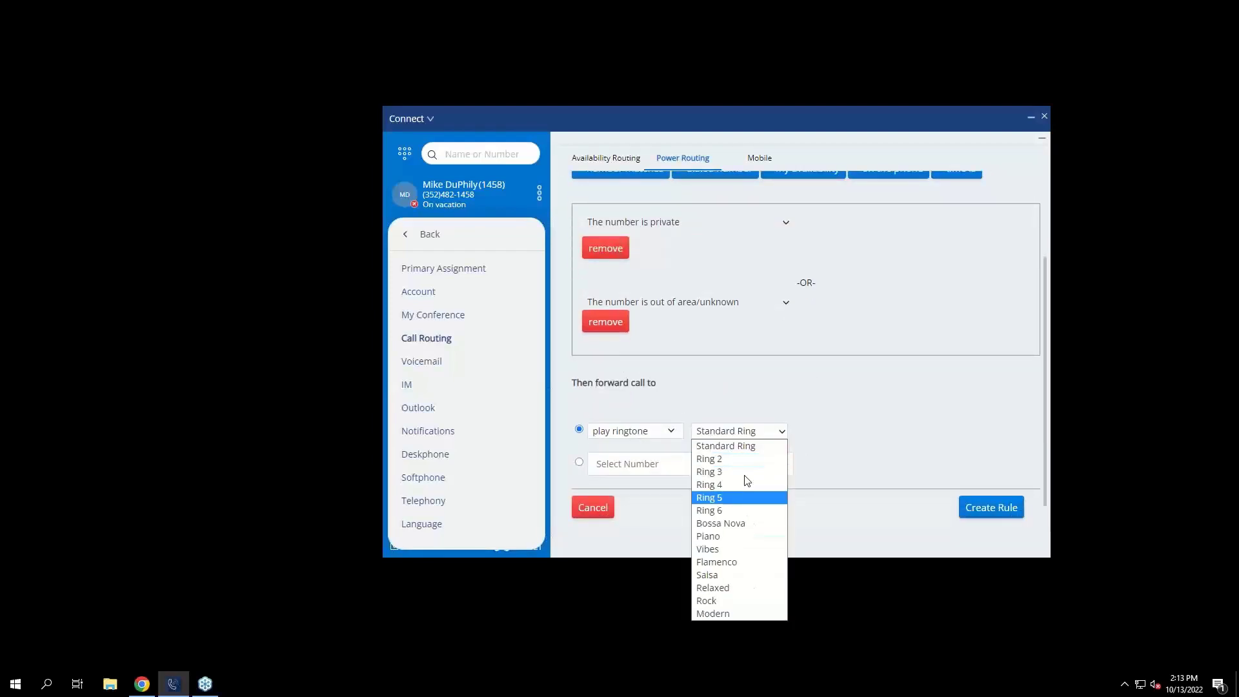
pyautogui.click(769, 447)
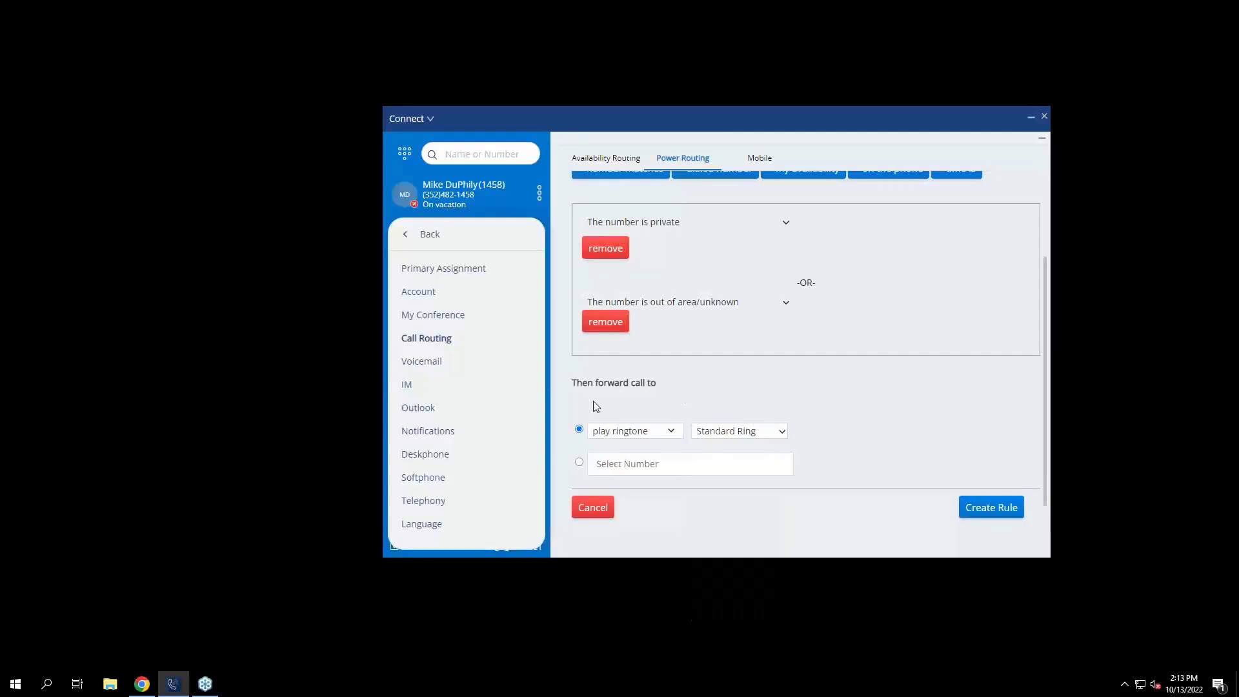
# Change the forwarding destination from Select Number back to my voicemail.
pyautogui.click(580, 462)
pyautogui.click(631, 431)
pyautogui.click(613, 445)
pyautogui.scroll(2, 940, 403)
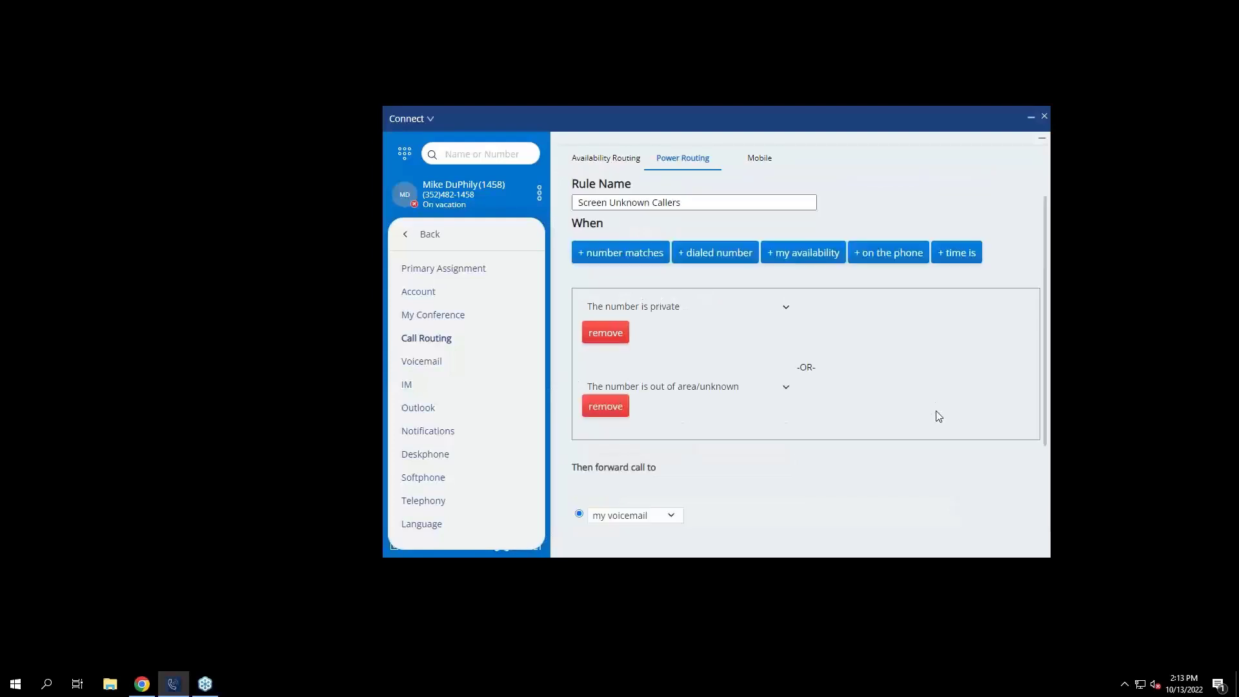
pyautogui.scroll(-2, 732, 235)
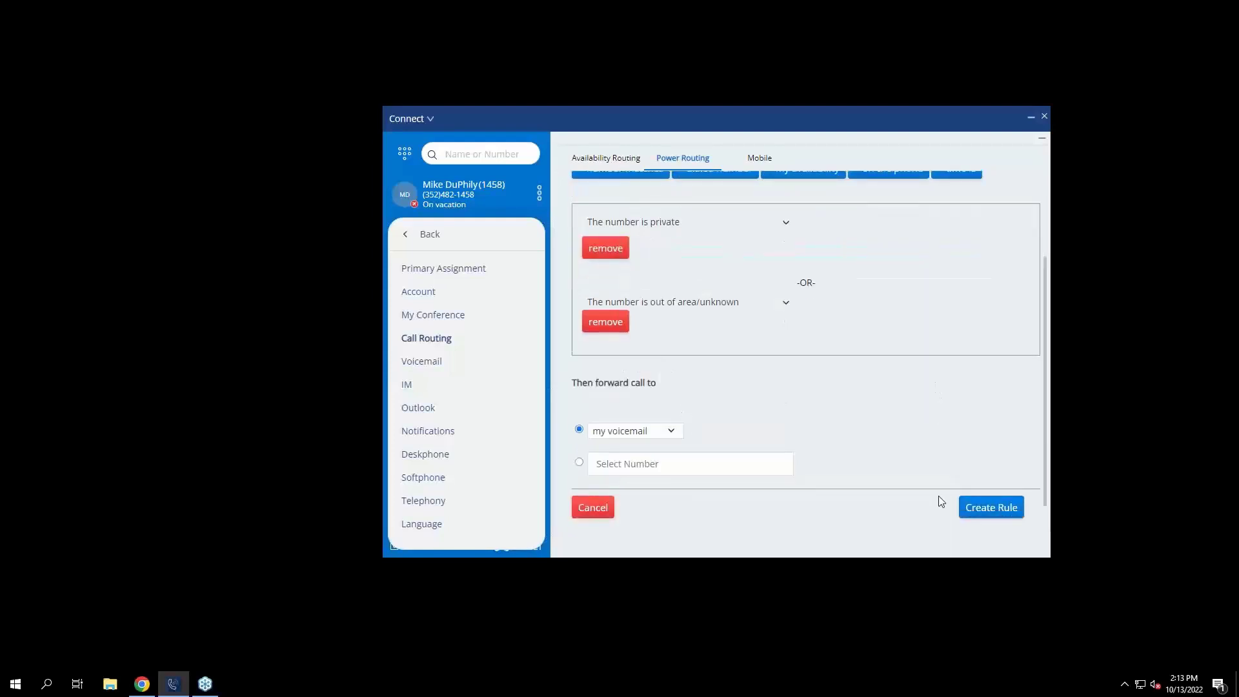
pyautogui.scroll(2, 846, 329)
pyautogui.scroll(-2, 906, 431)
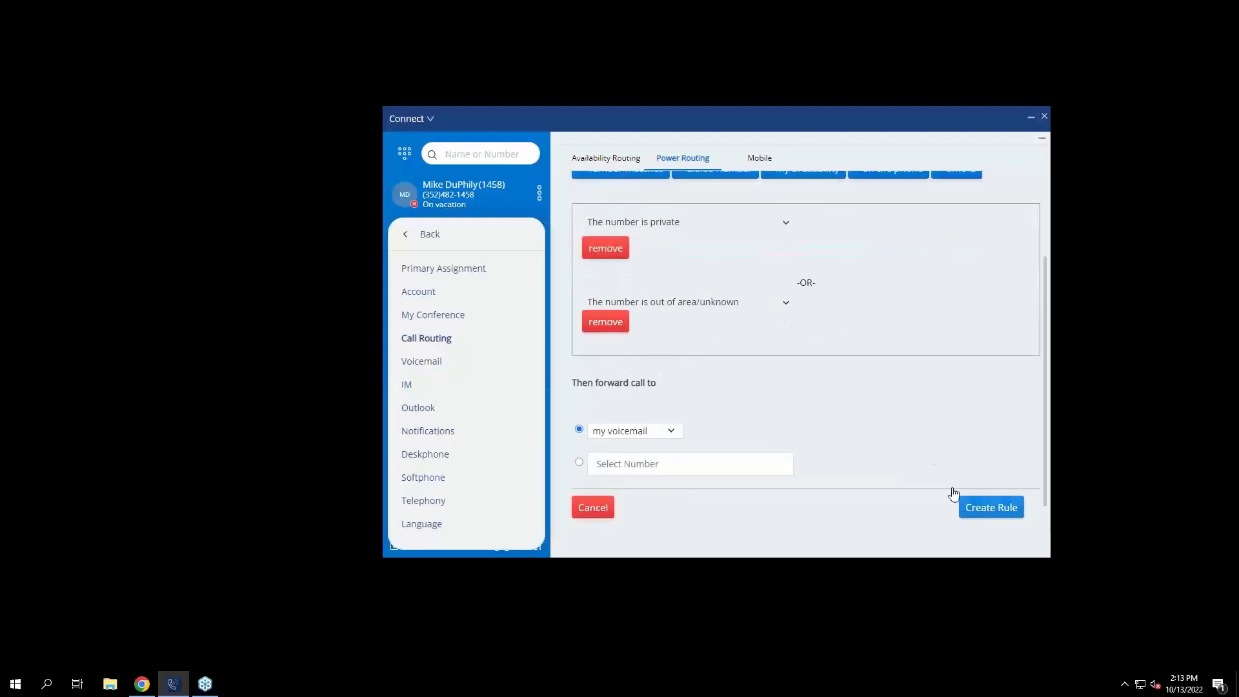
# Create the Screen Unknown Callers rule, delete Sales to VM, and start another power rule.
pyautogui.click(976, 510)
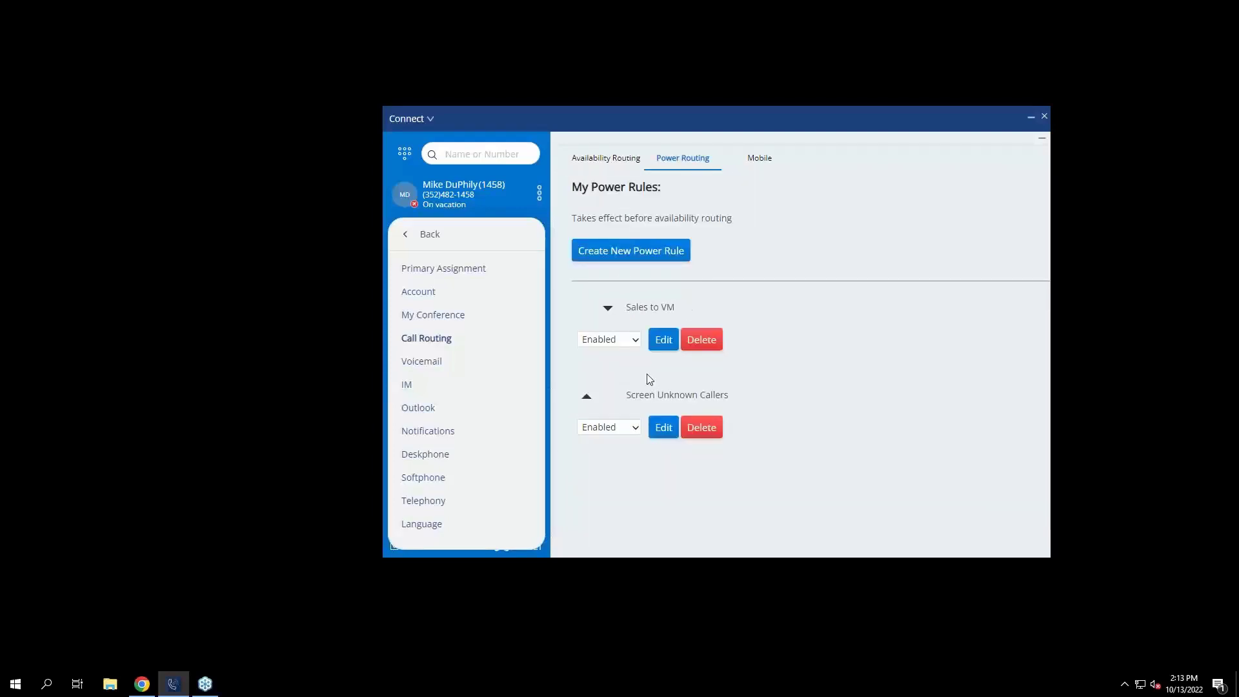
pyautogui.click(696, 346)
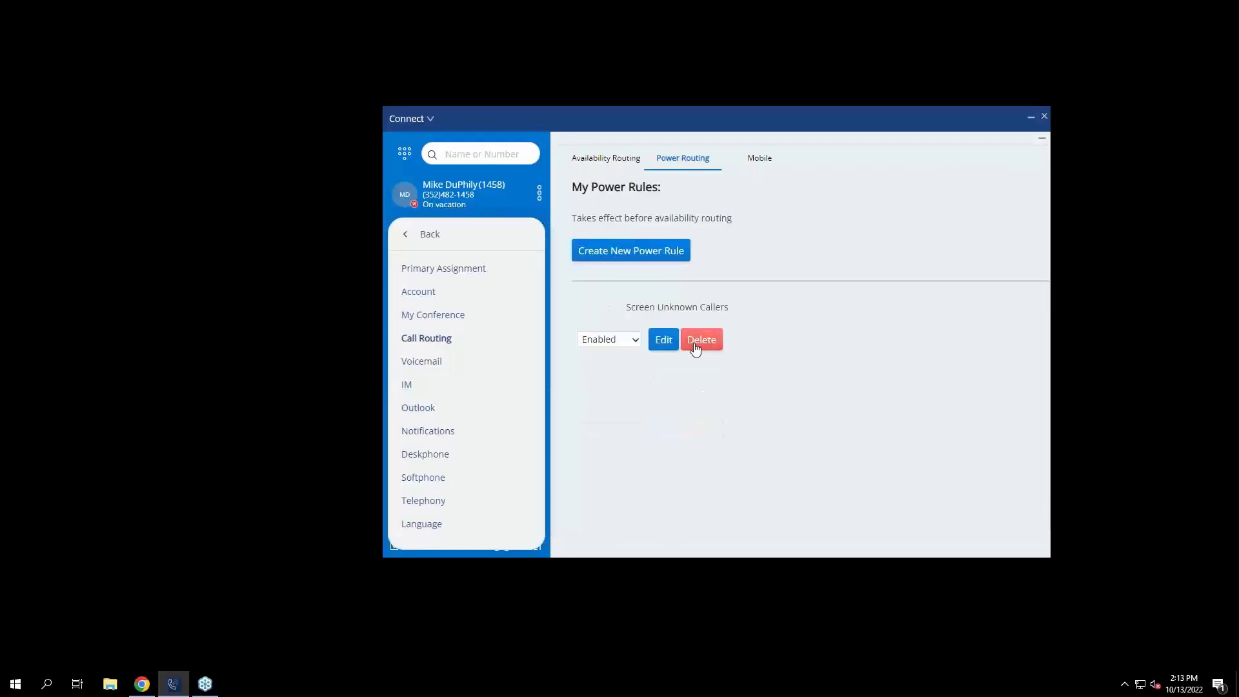
pyautogui.click(626, 255)
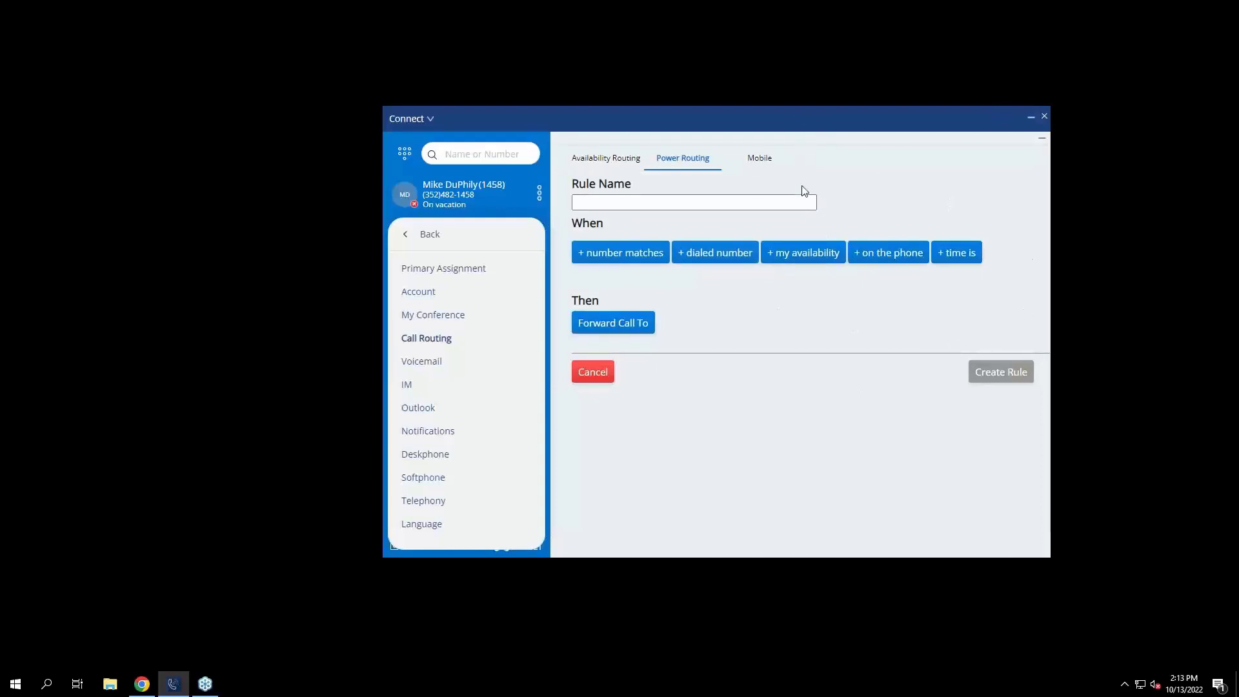
# Name the rule 'Bypass' and make it match one specific caller's phone number.
pyautogui.click(804, 203)
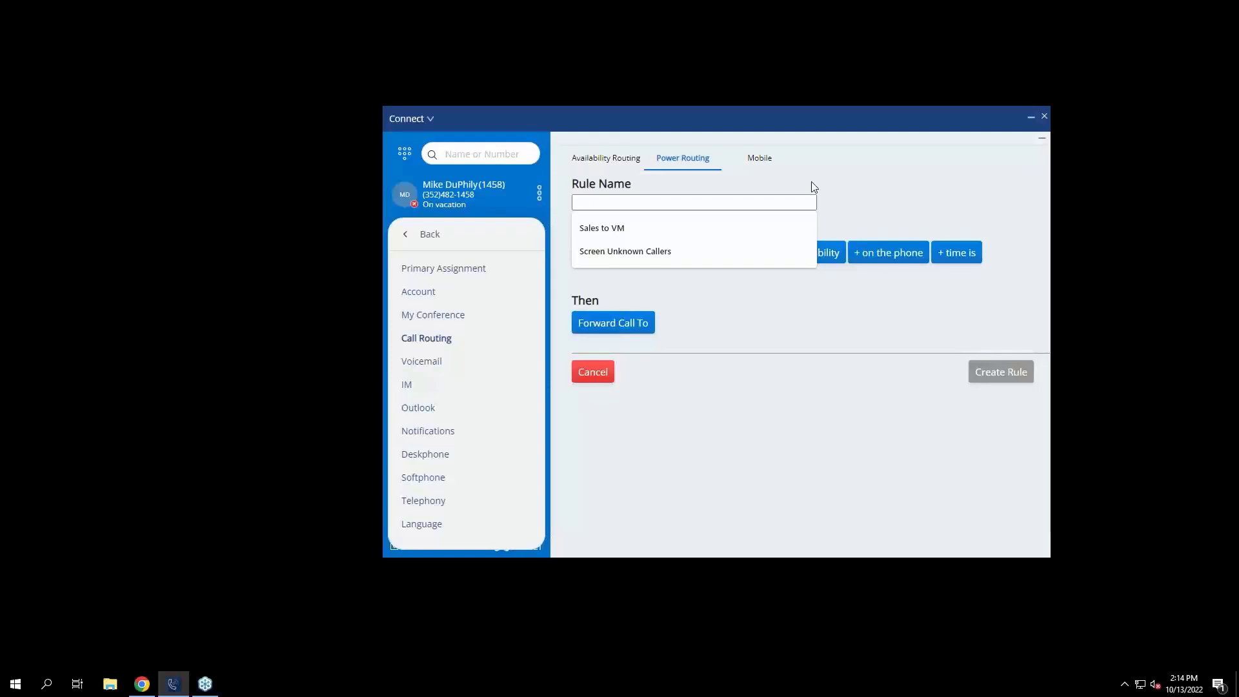
pyautogui.write('Bypass')
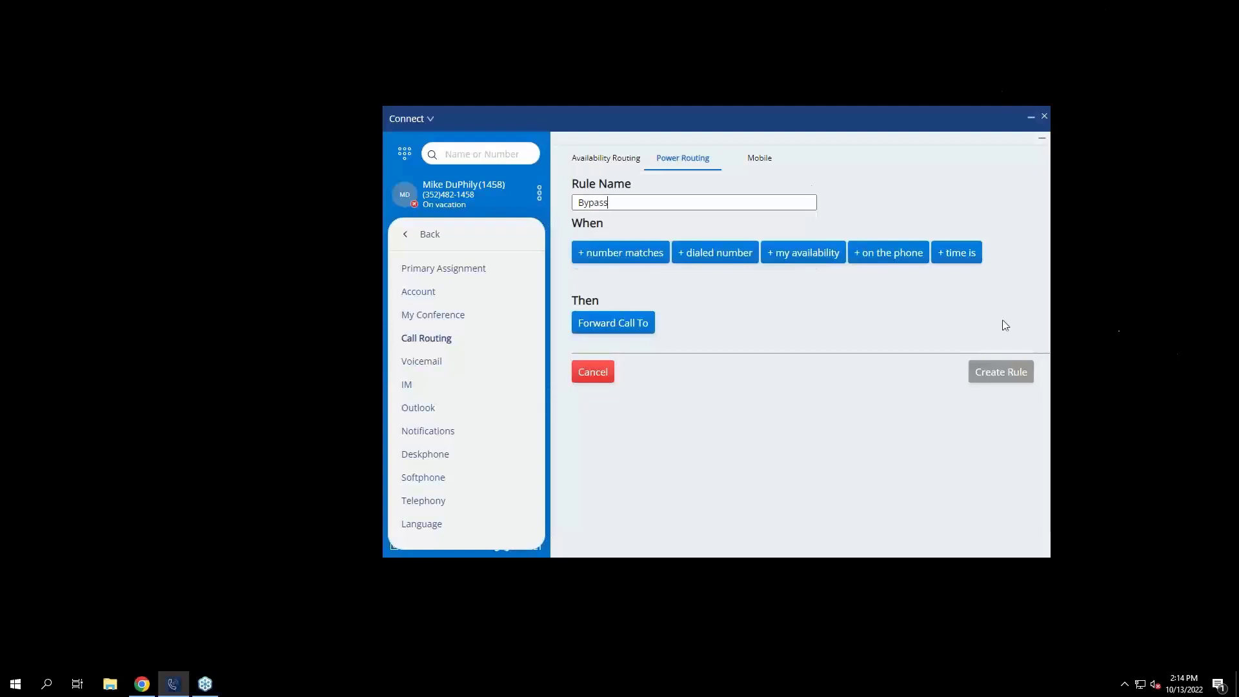
pyautogui.click(639, 258)
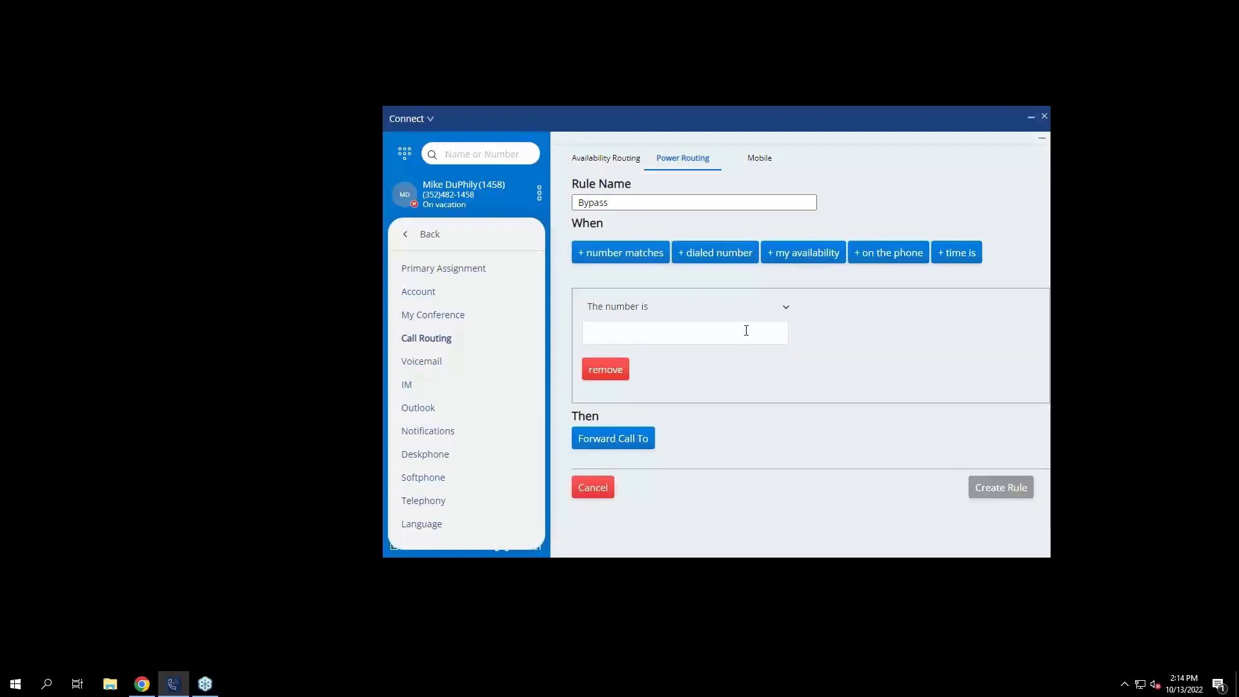
pyautogui.click(760, 316)
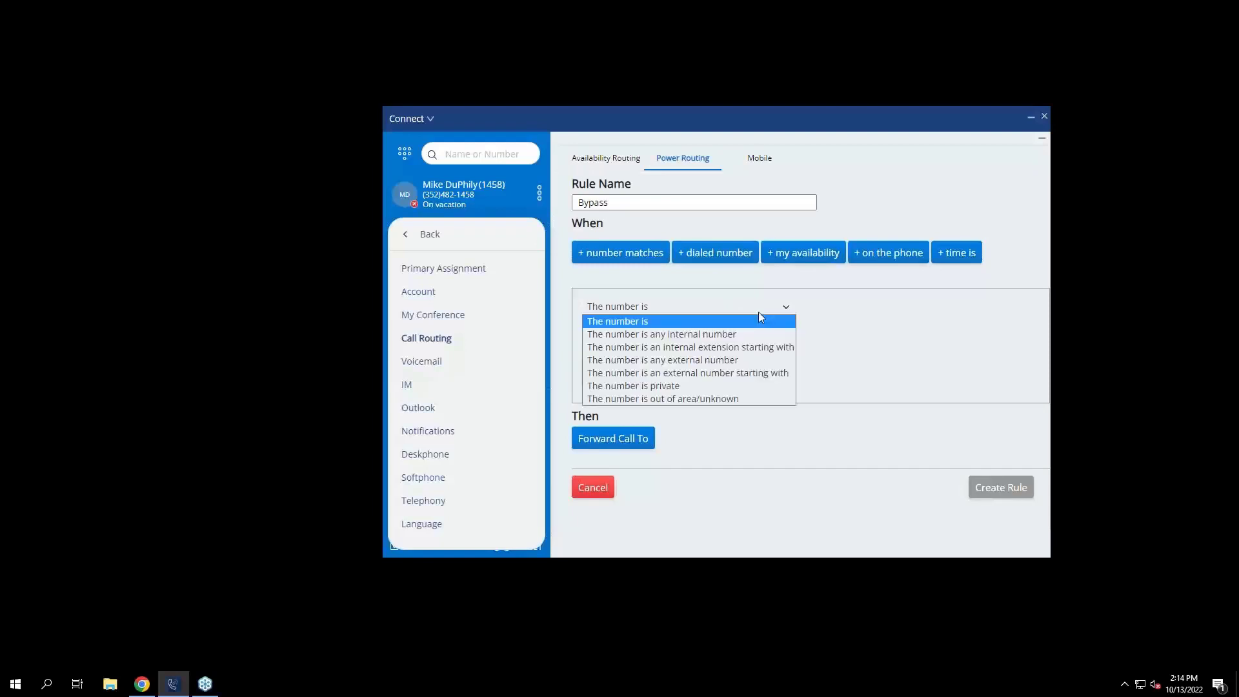
pyautogui.click(760, 318)
pyautogui.click(693, 327)
pyautogui.write('35')
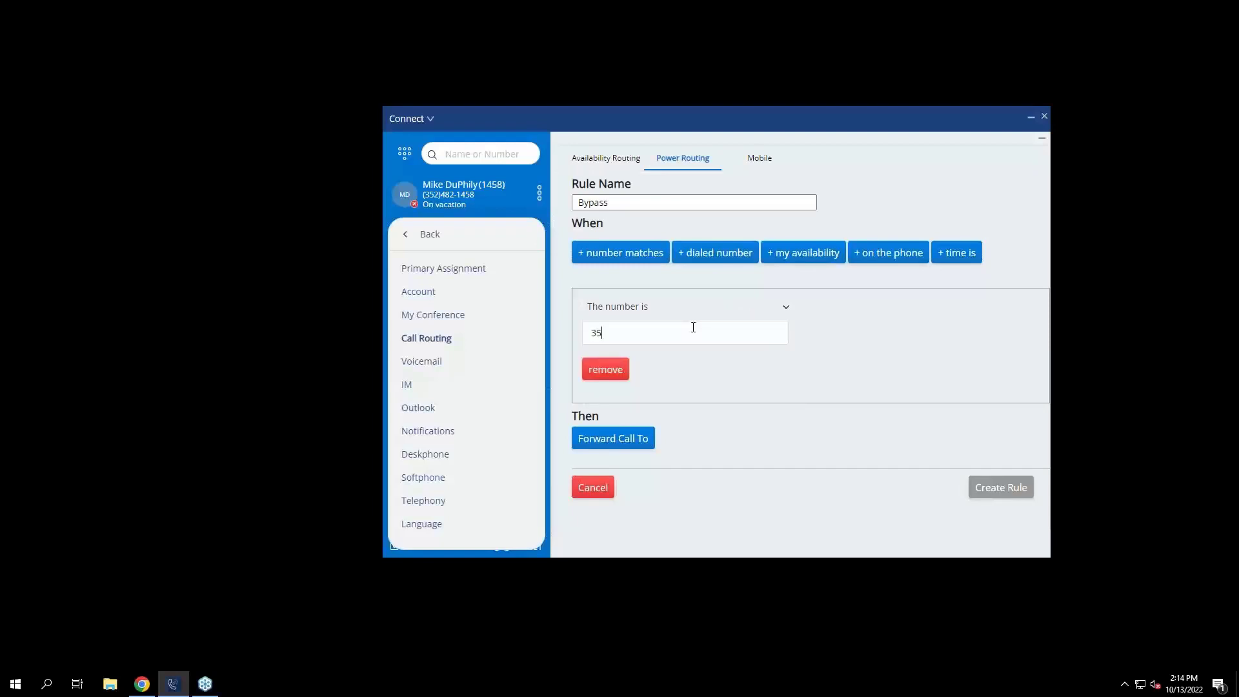
pyautogui.write('25551234')
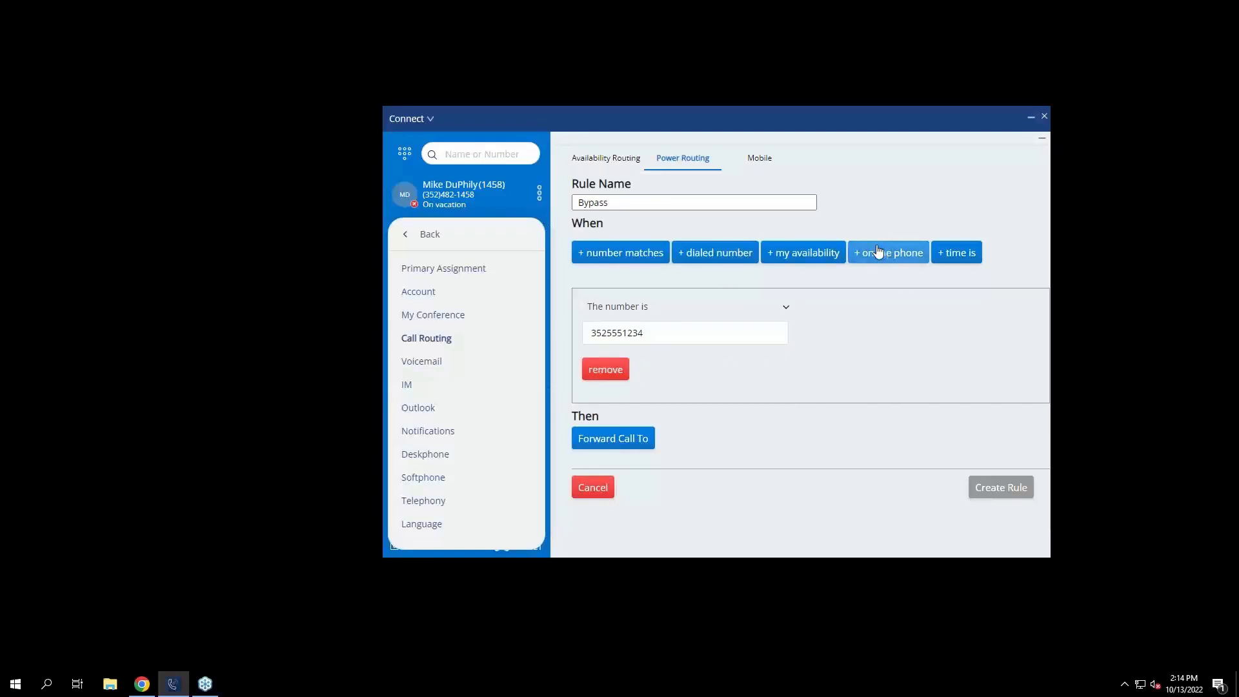
# Add an availability condition so the rule applies only when On vacation.
pyautogui.click(804, 258)
pyautogui.scroll(-3, 828, 325)
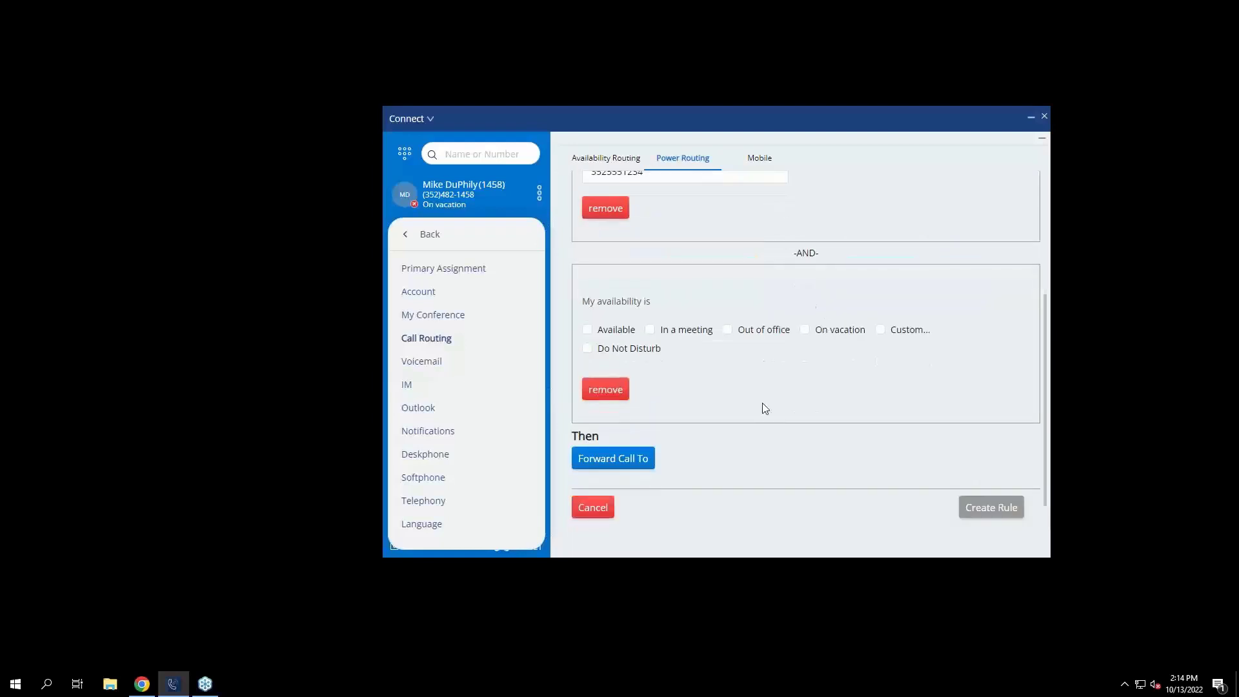
pyautogui.click(805, 329)
pyautogui.scroll(3, 817, 407)
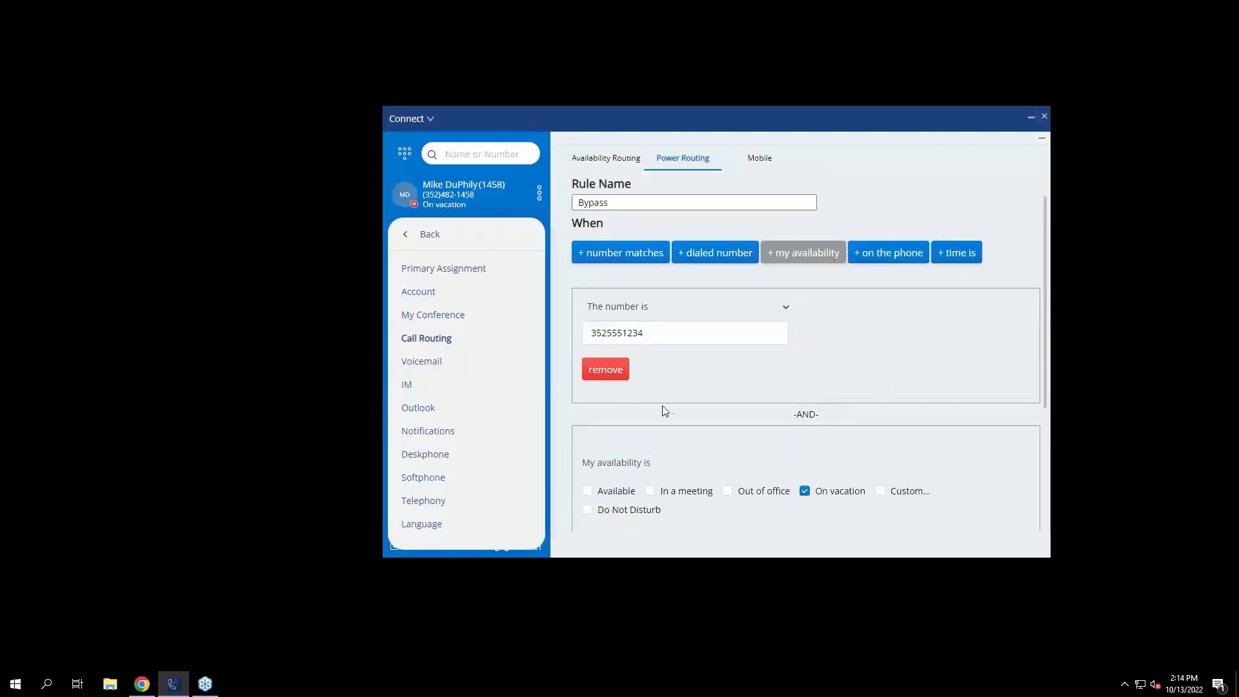
pyautogui.scroll(-2, 788, 266)
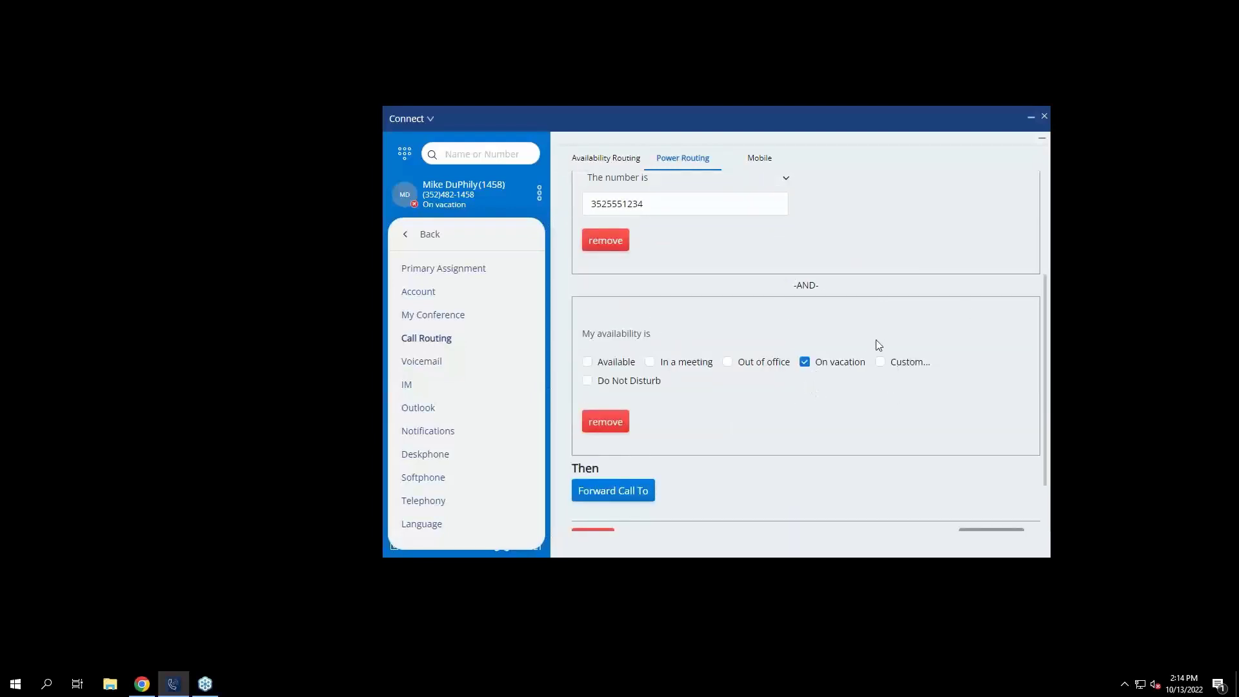
# Set the Bypass rule to forward matching calls to an outside phone number.
pyautogui.scroll(-1, 853, 367)
pyautogui.click(642, 461)
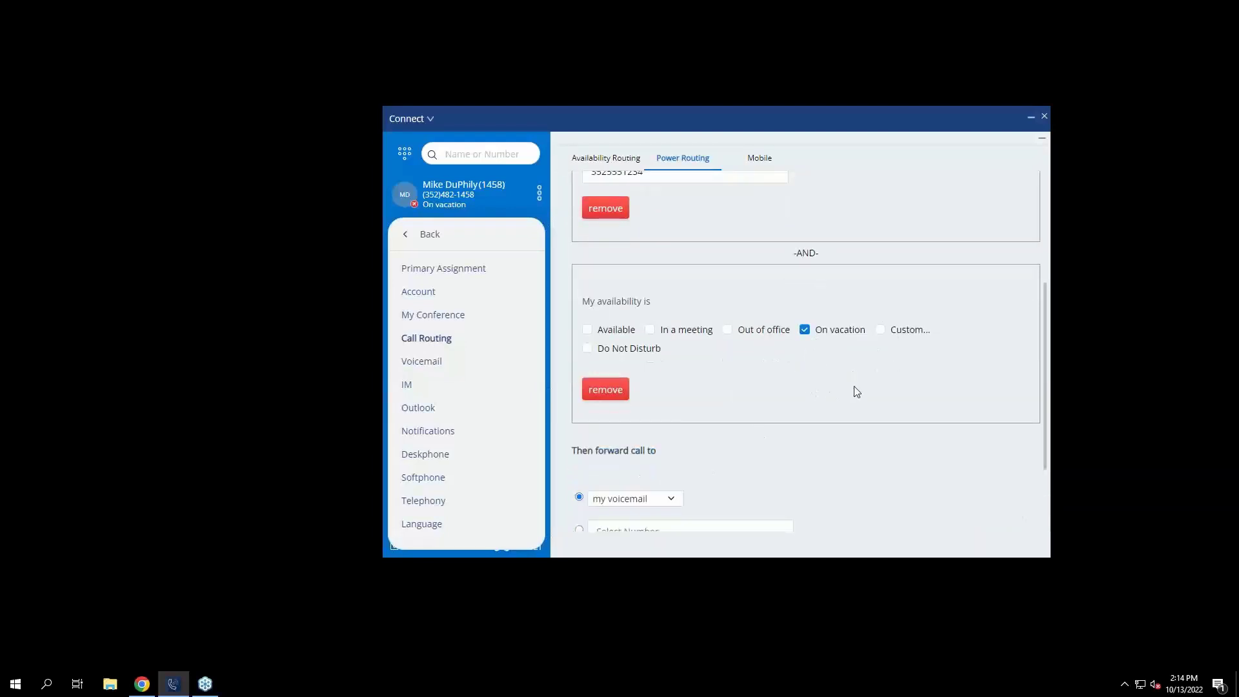
pyautogui.scroll(-1, 857, 392)
pyautogui.click(579, 462)
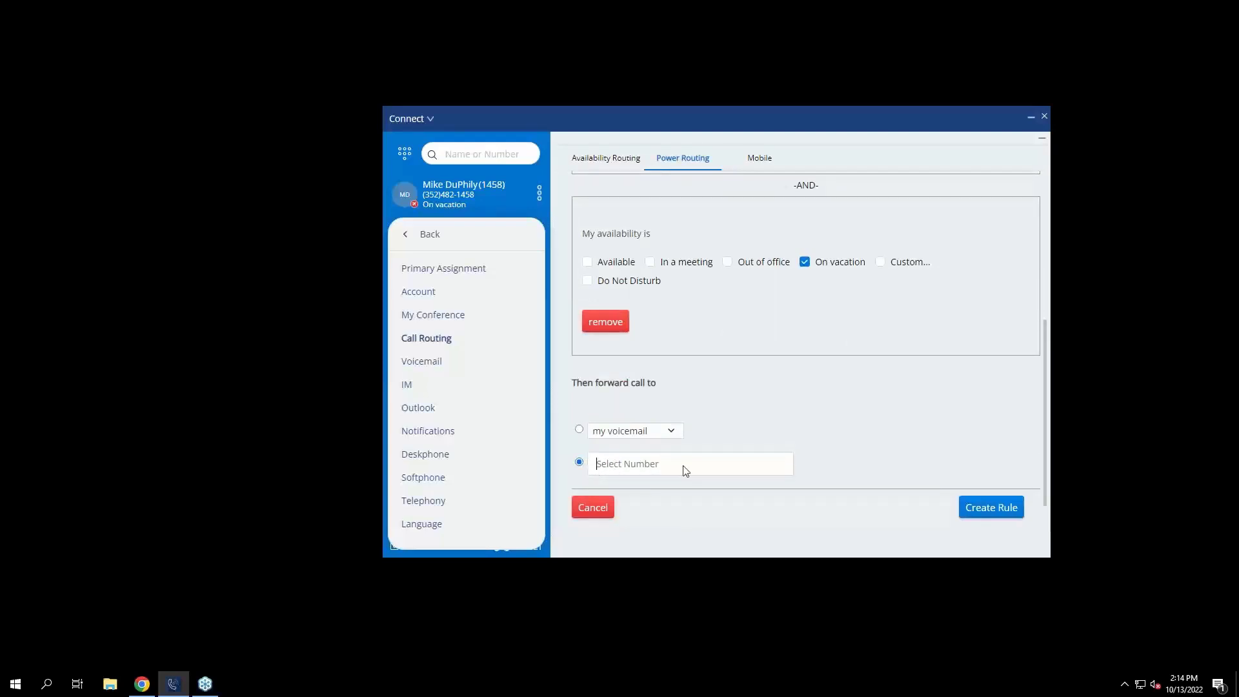
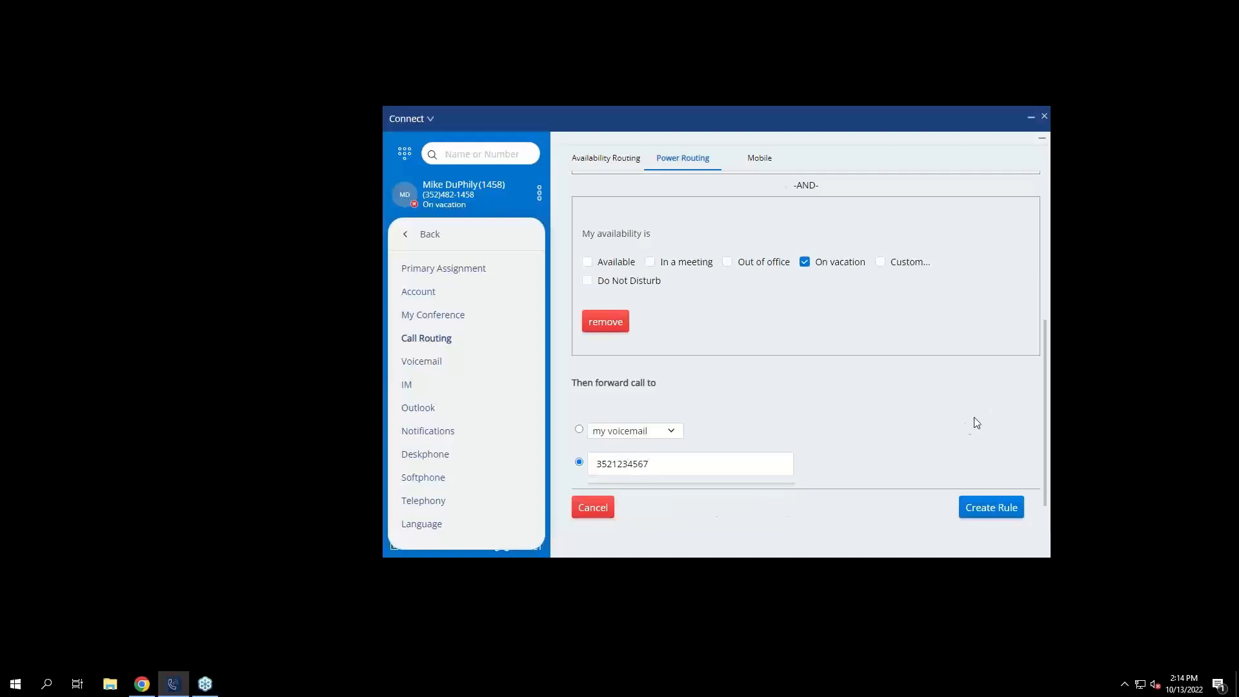
pyautogui.click(900, 459)
# Try submitting the rule, then select the wrong digits flagged by the Invalid number error.
pyautogui.scroll(3, 839, 284)
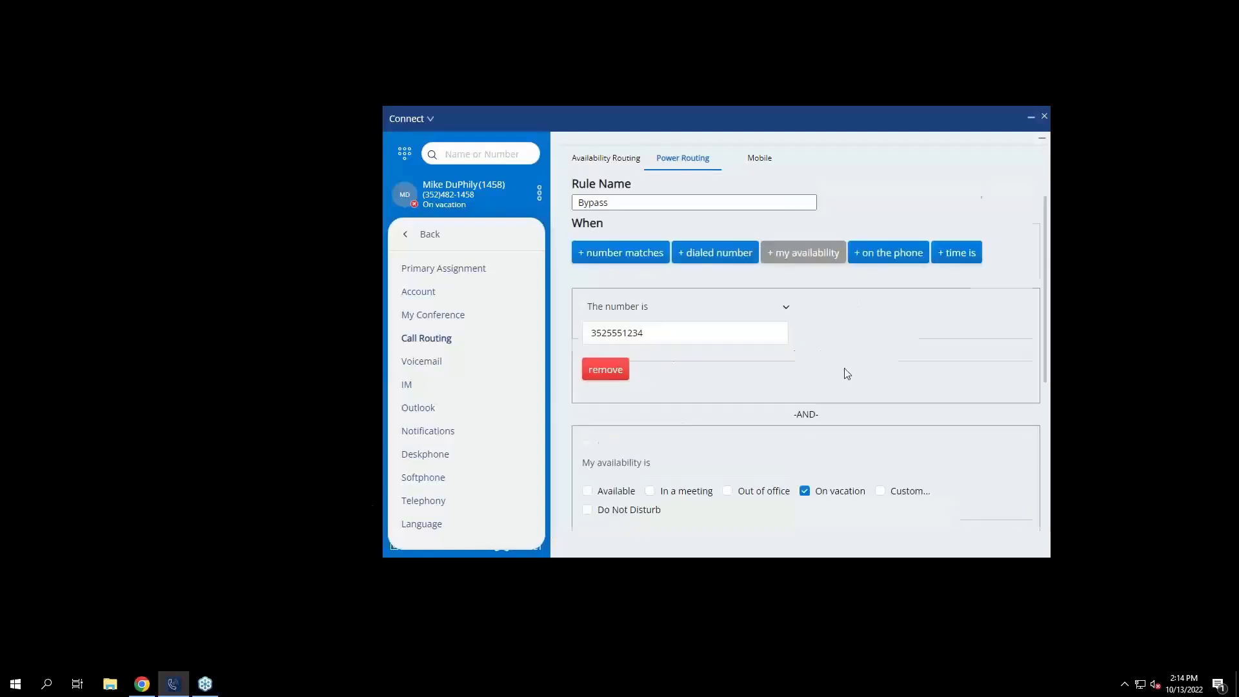
pyautogui.scroll(-3, 844, 371)
pyautogui.click(1010, 515)
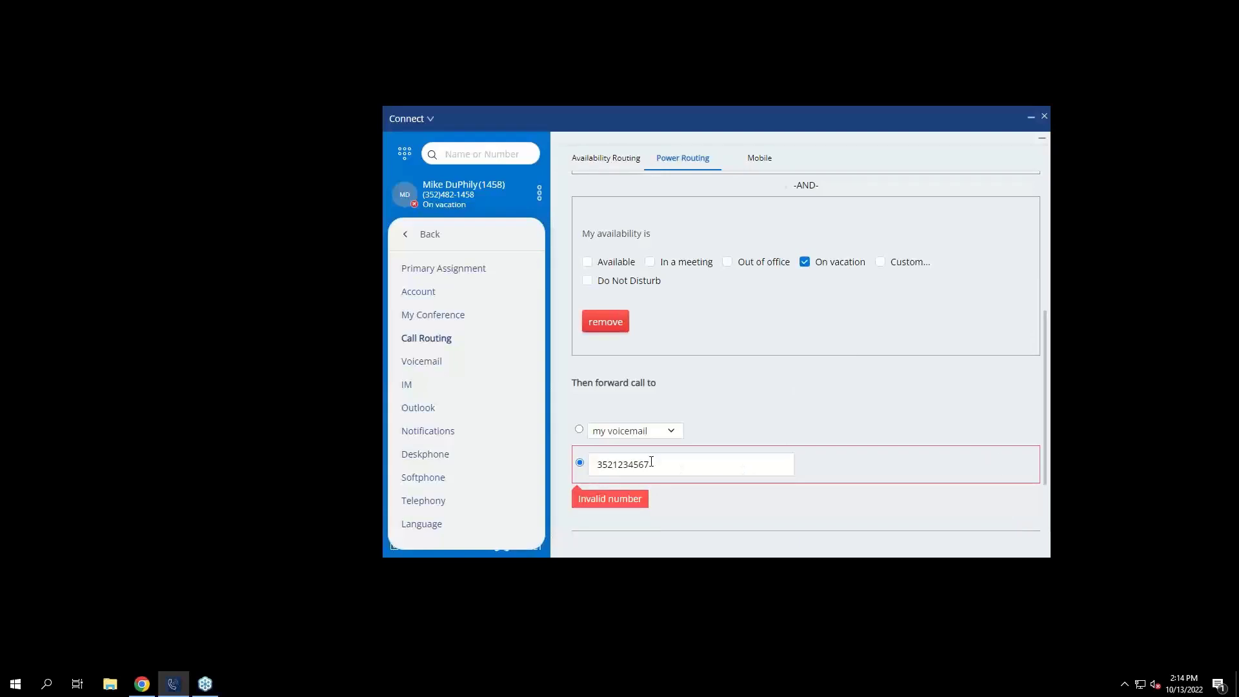
pyautogui.moveTo(615, 464); pyautogui.dragTo(628, 464)
# Correct the forwarding number's digits to 250 and create the Bypass power rule.
pyautogui.write('250')
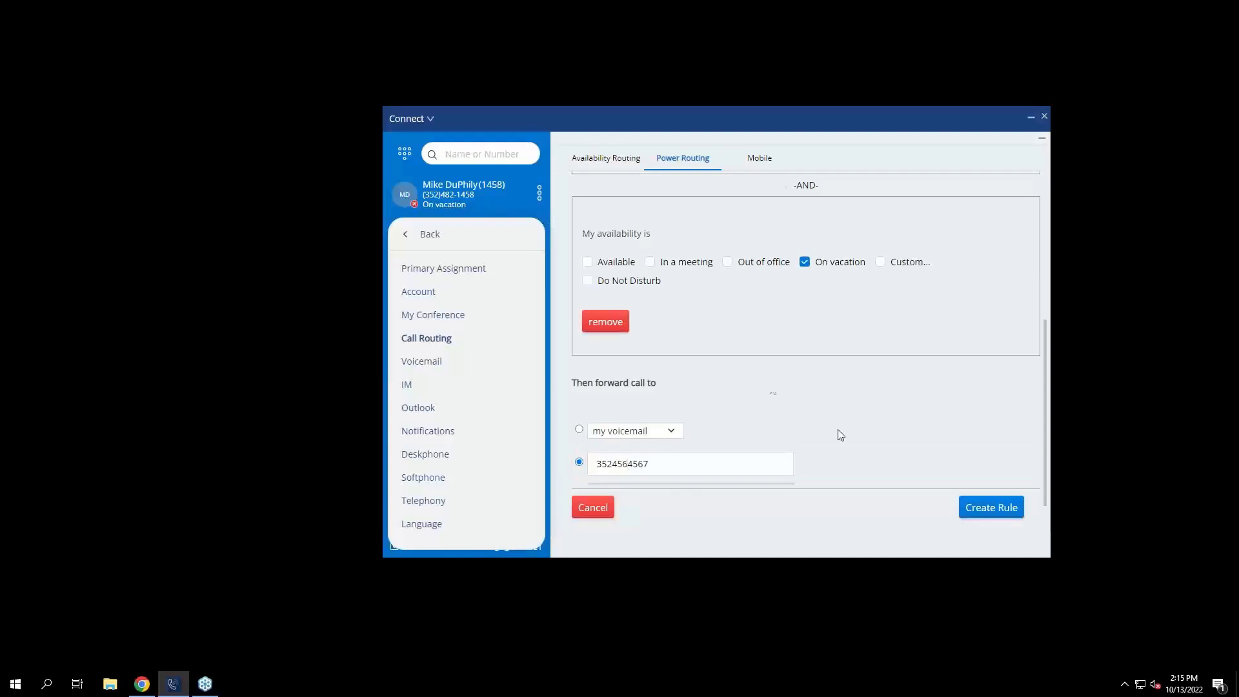
pyautogui.click(986, 512)
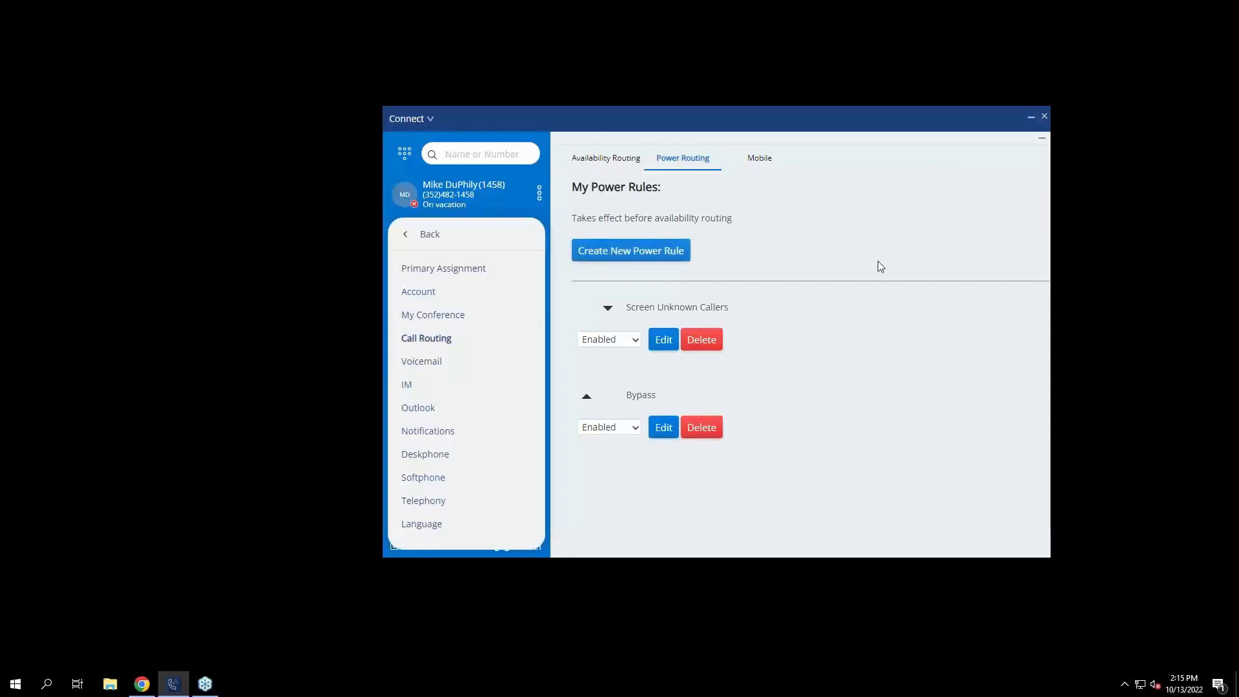
pyautogui.click(594, 164)
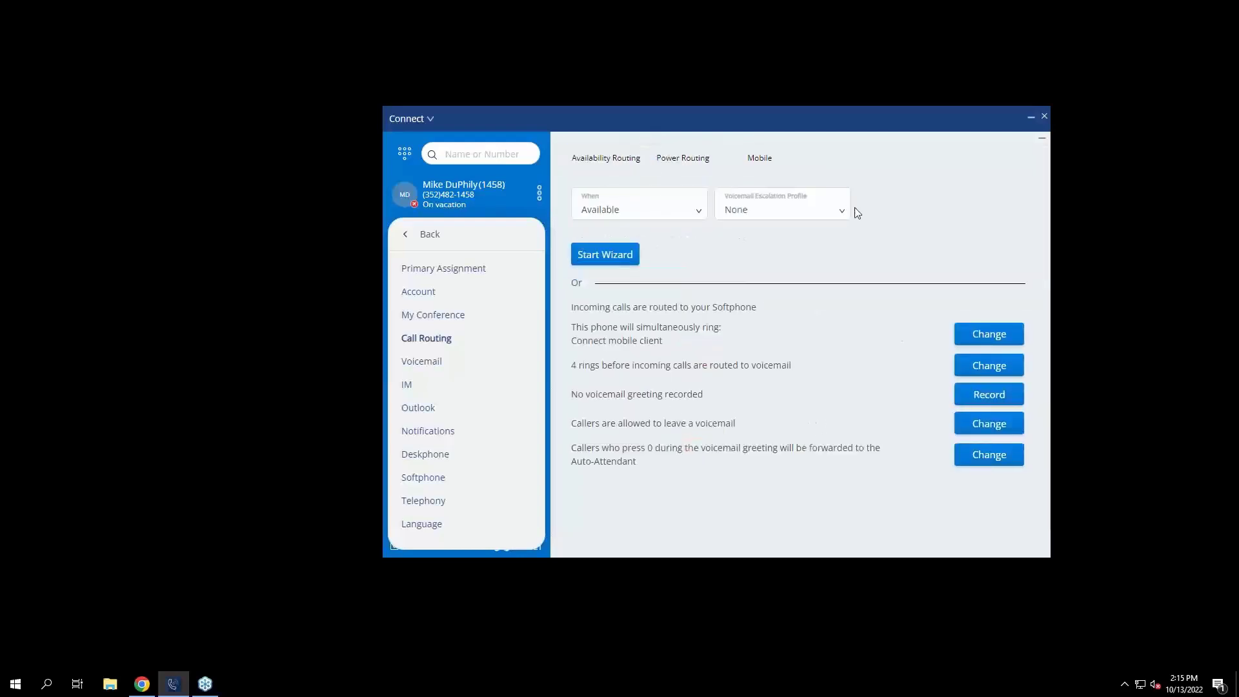
# Pick Vacation in the When list, glance at the Mobile settings, then return to Availability Routing.
pyautogui.click(624, 214)
pyautogui.click(625, 283)
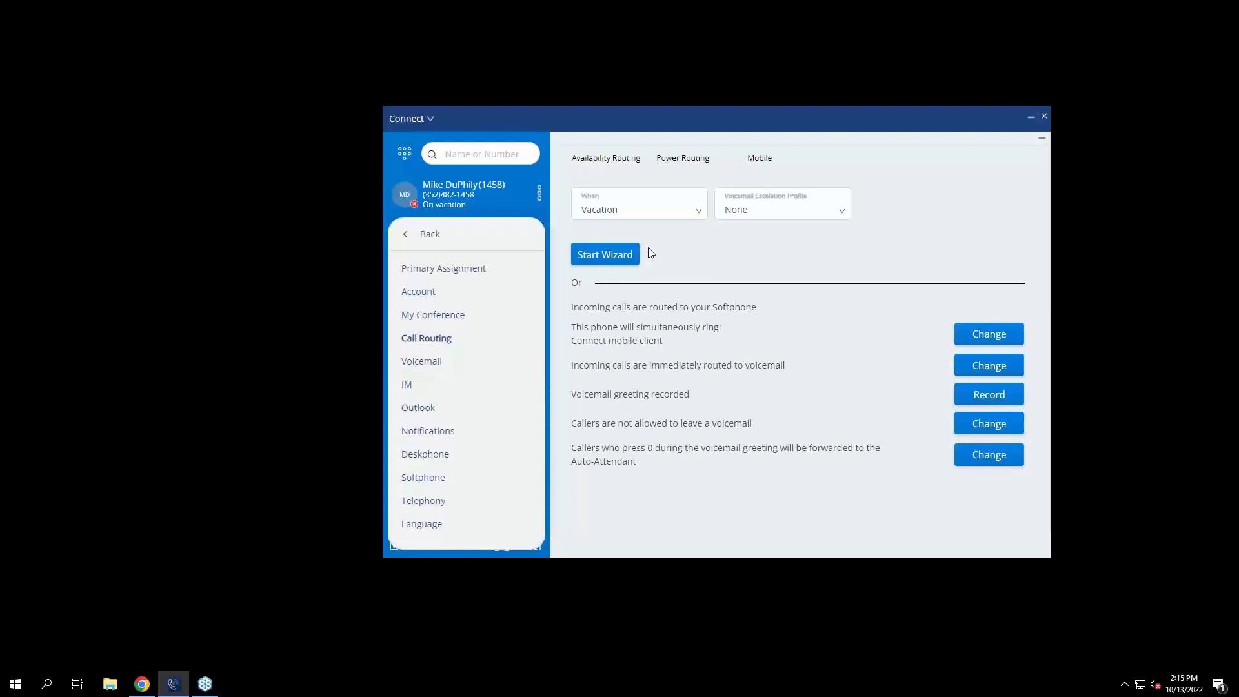
pyautogui.click(751, 161)
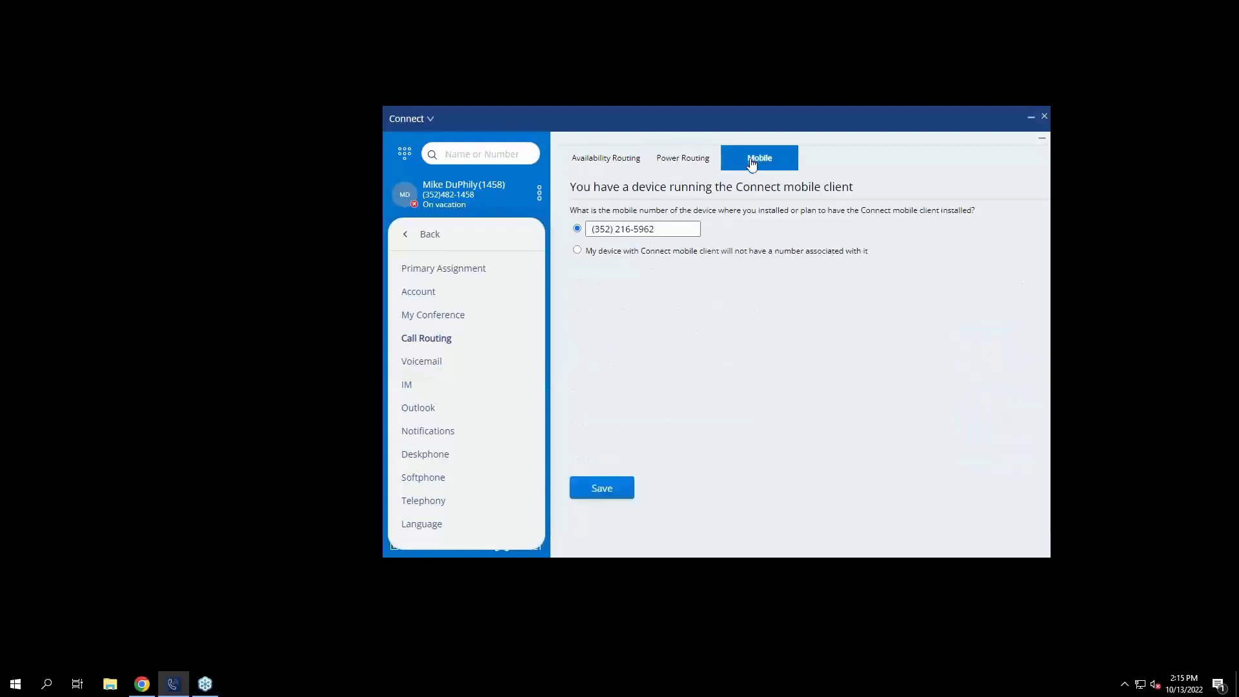
pyautogui.click(613, 159)
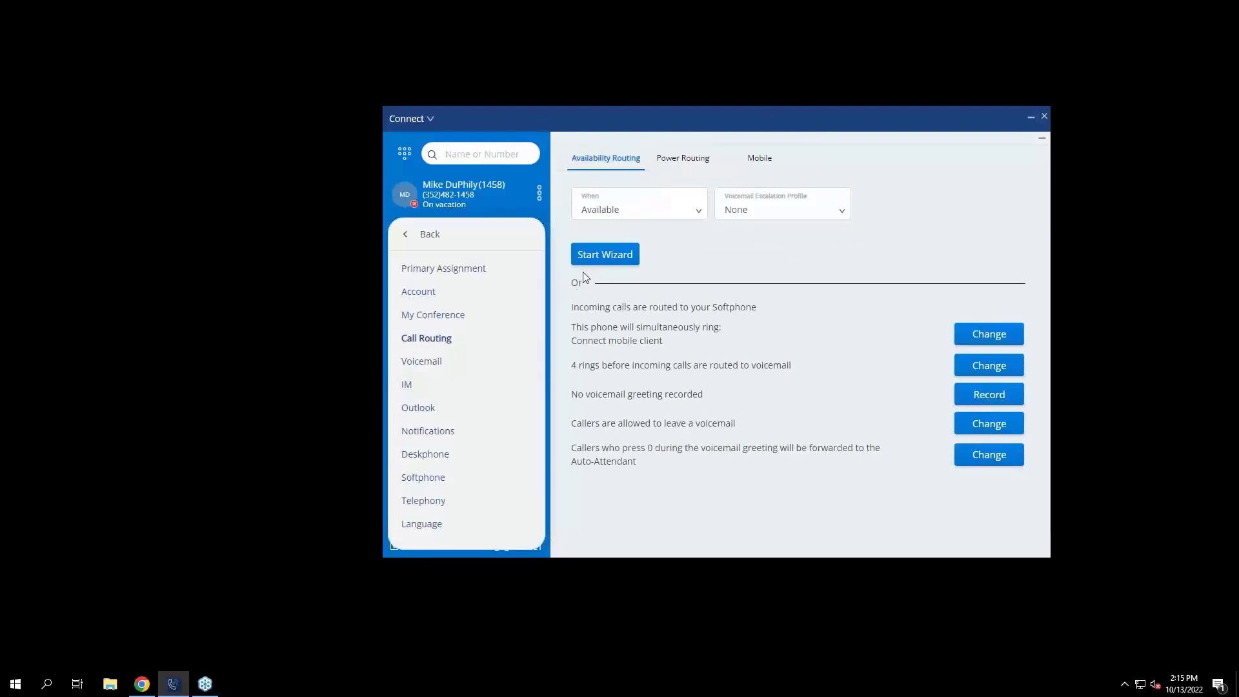
# Run the Vacation routing wizard through Simultaneous Ring, Call Forwarding and Greeting pages, then save.
pyautogui.click(631, 211)
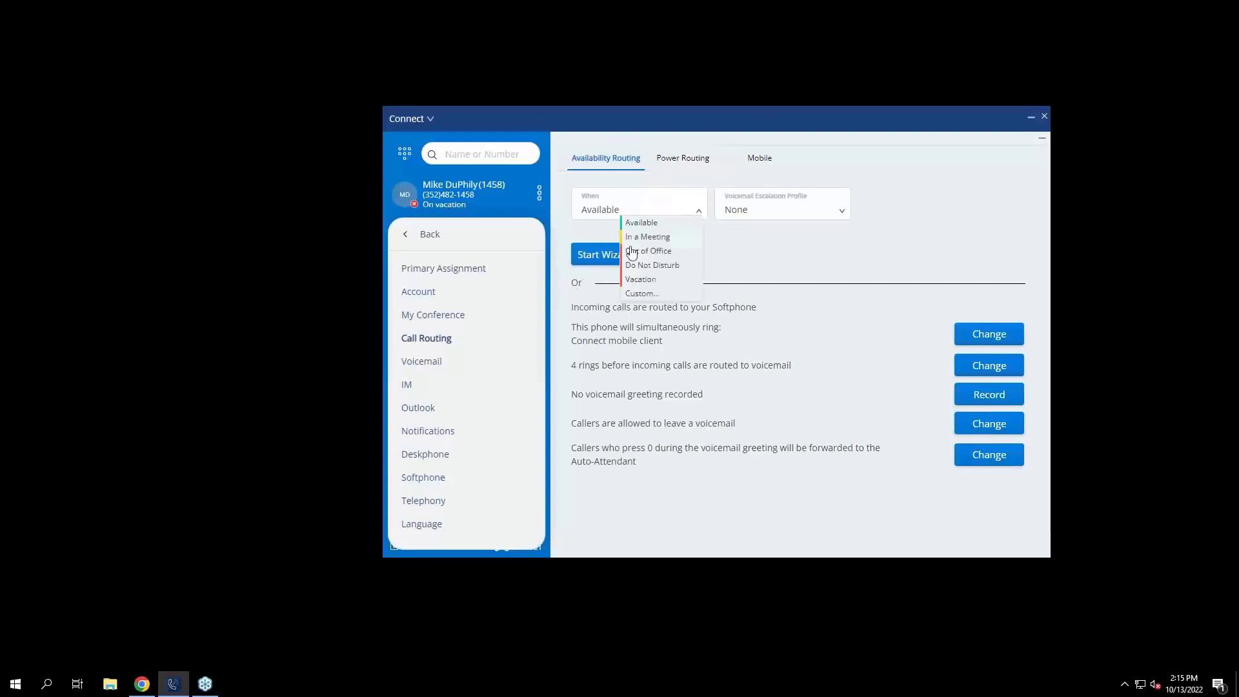
pyautogui.click(642, 283)
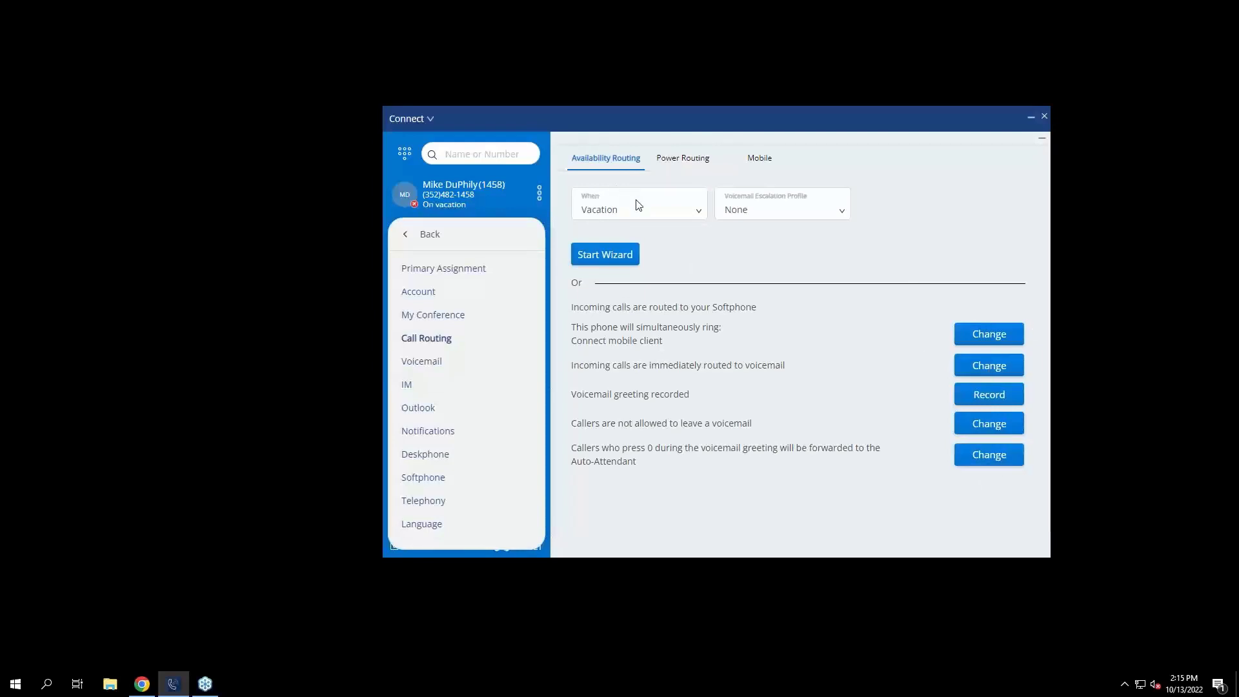
pyautogui.click(625, 252)
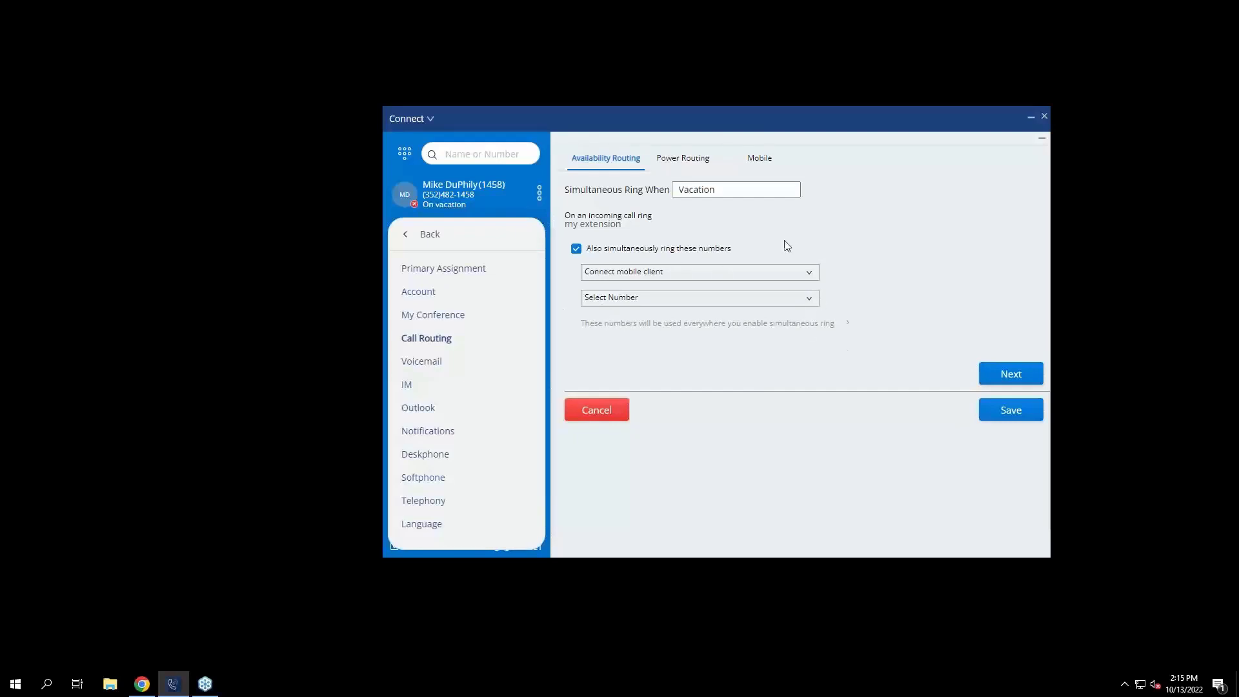
pyautogui.click(1003, 384)
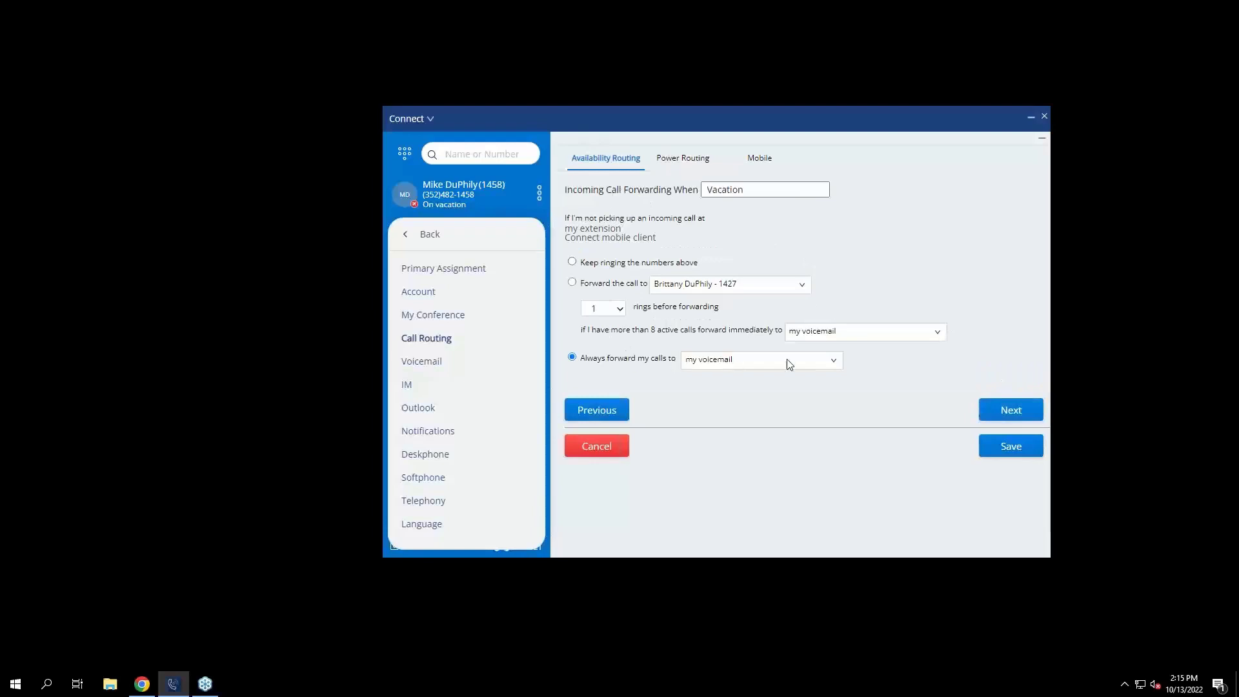
pyautogui.click(996, 416)
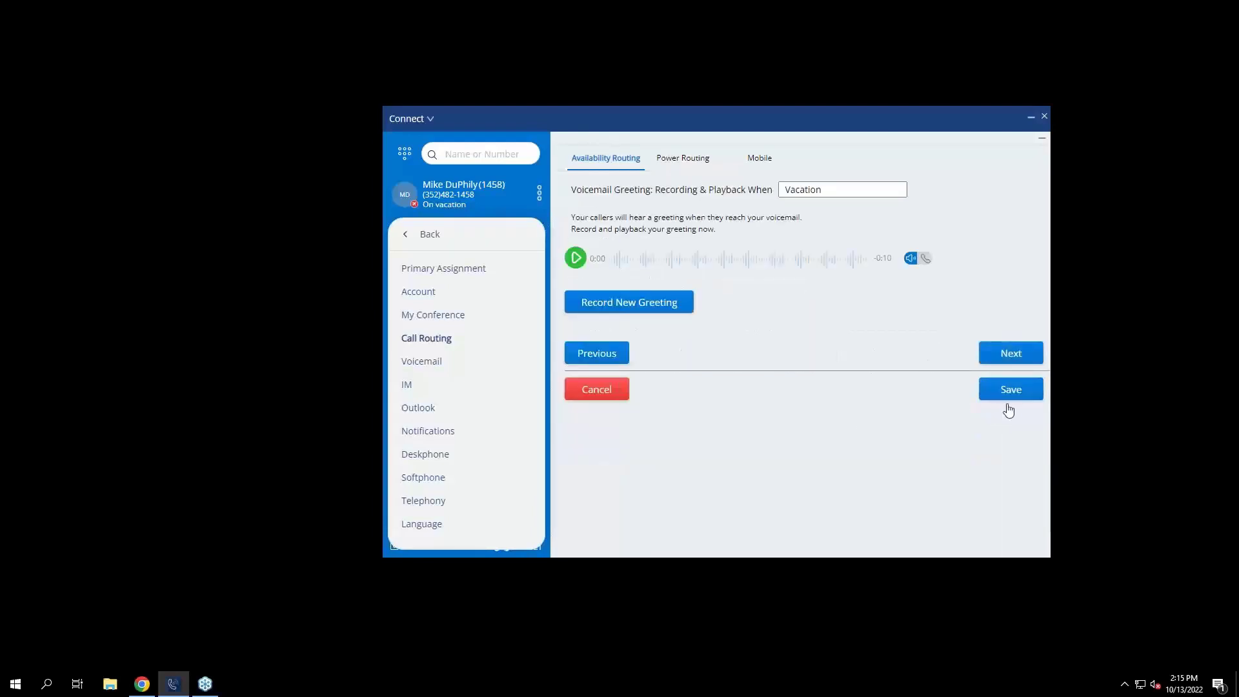
pyautogui.click(1024, 354)
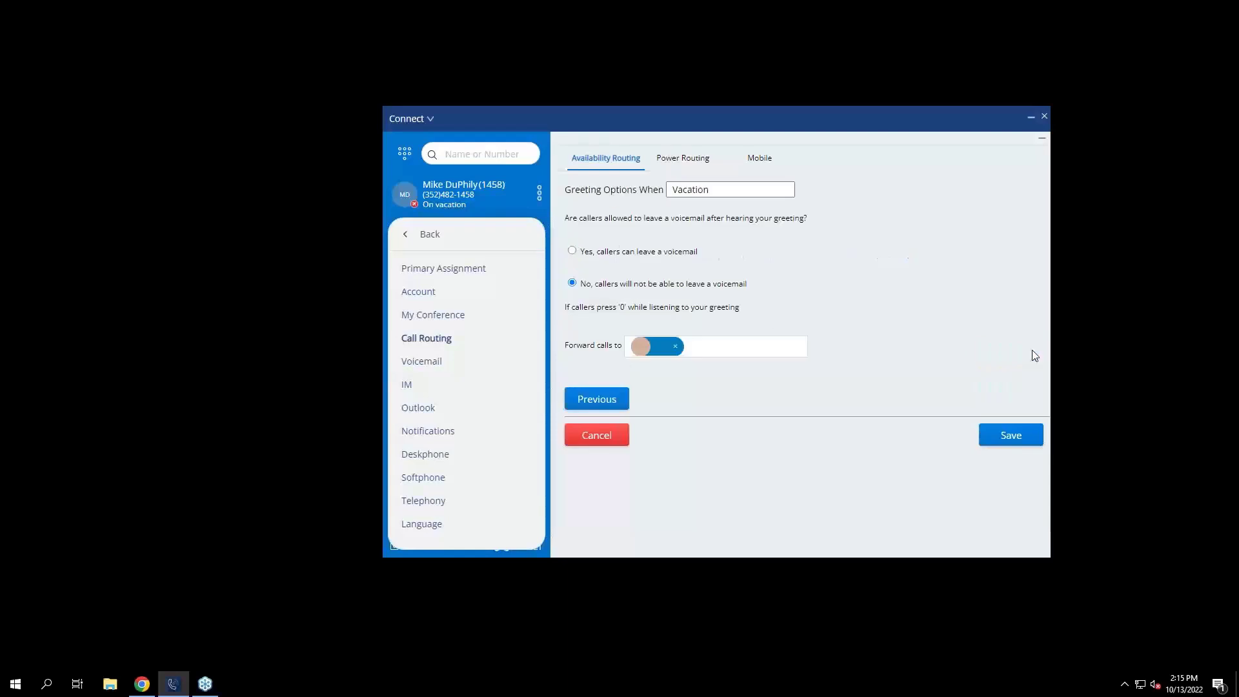
pyautogui.click(1016, 438)
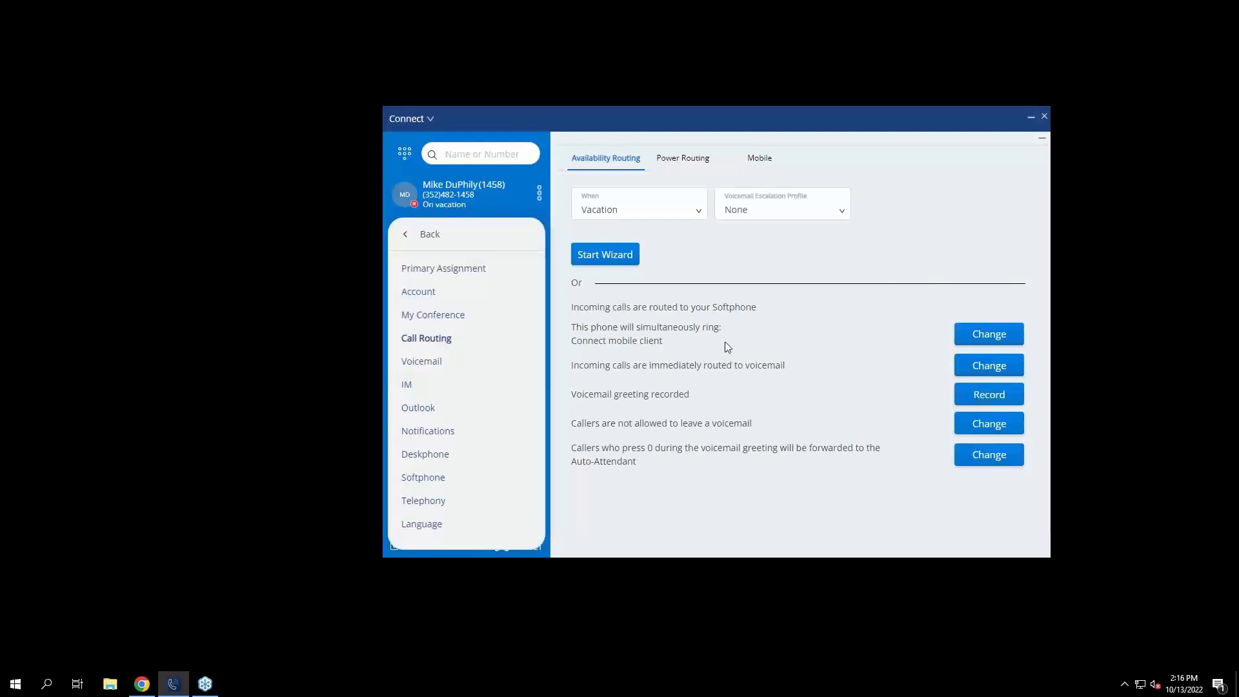
# Show the Notifications settings with the voicemail e-mail options.
pyautogui.click(415, 439)
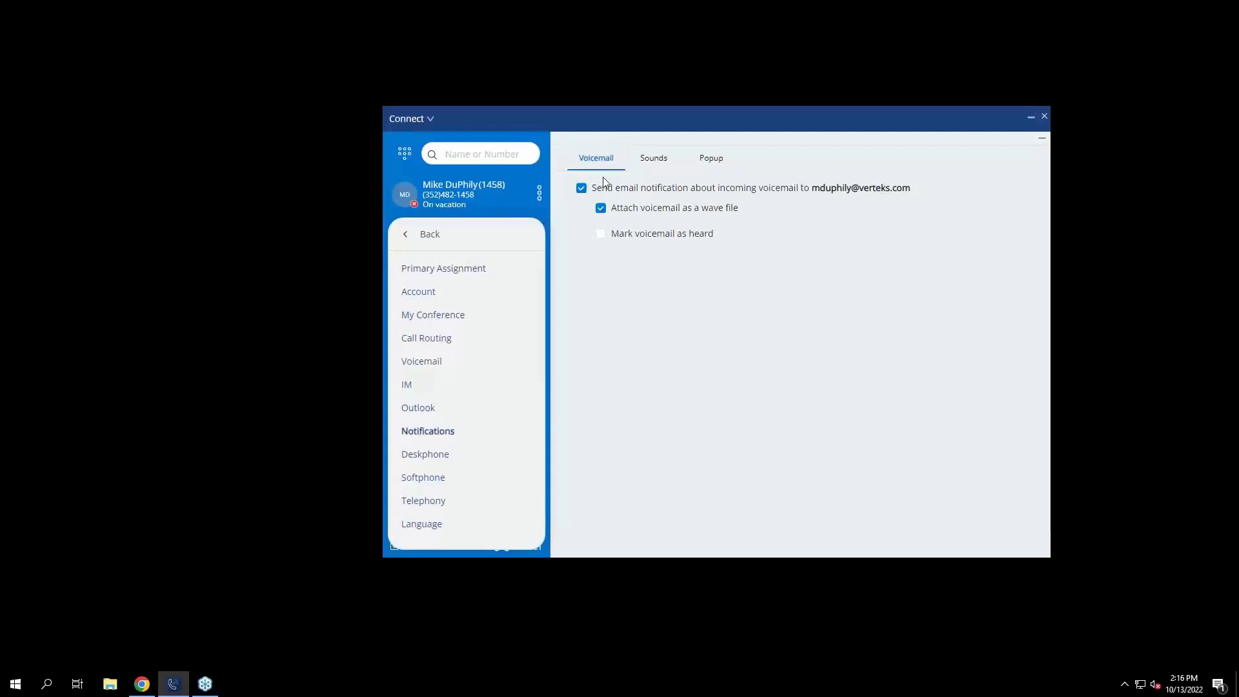
# Toggle voicemail e-mail alerts off and back on, then switch to the Outlook settings.
pyautogui.click(581, 191)
pyautogui.click(581, 191)
pyautogui.click(424, 415)
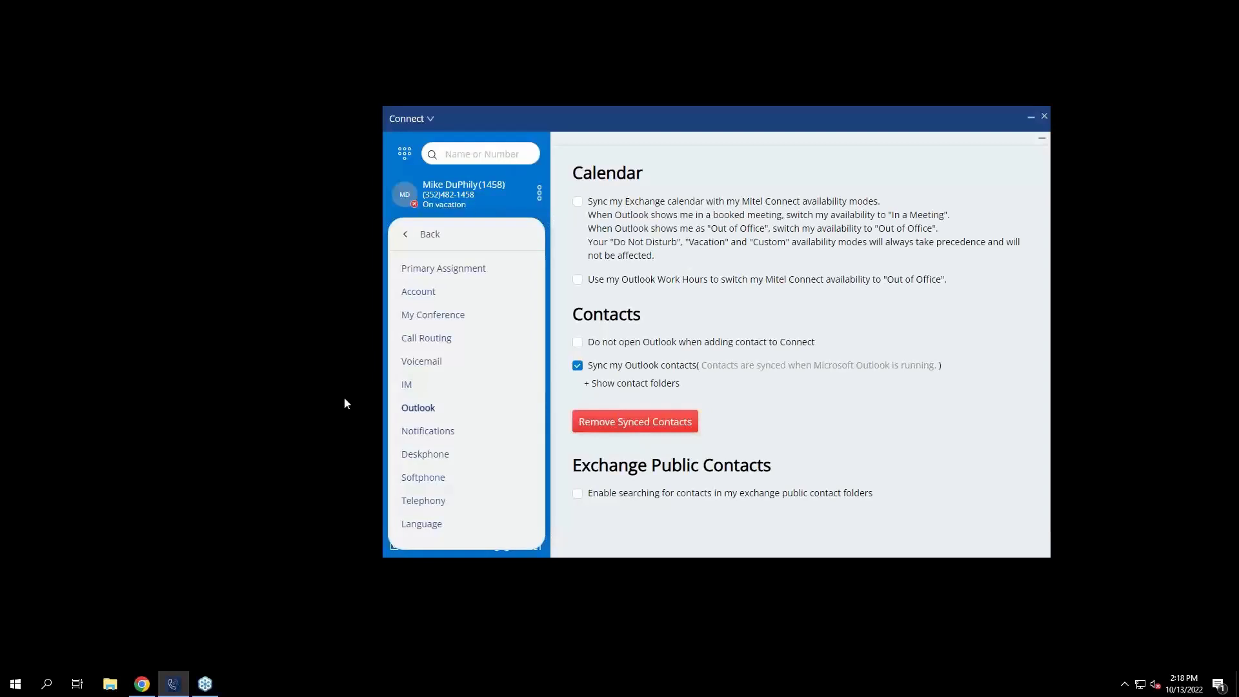
# Go via Voicemail to the Call Routing settings showing Available routing.
pyautogui.click(431, 367)
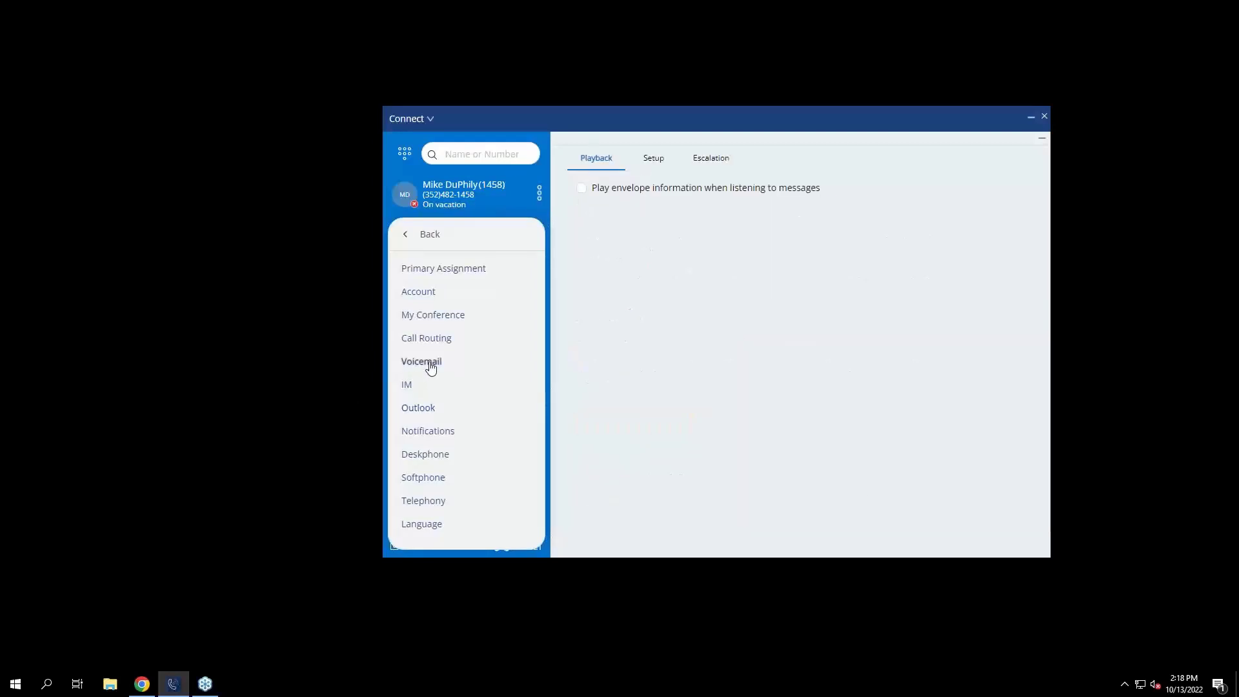
pyautogui.click(438, 341)
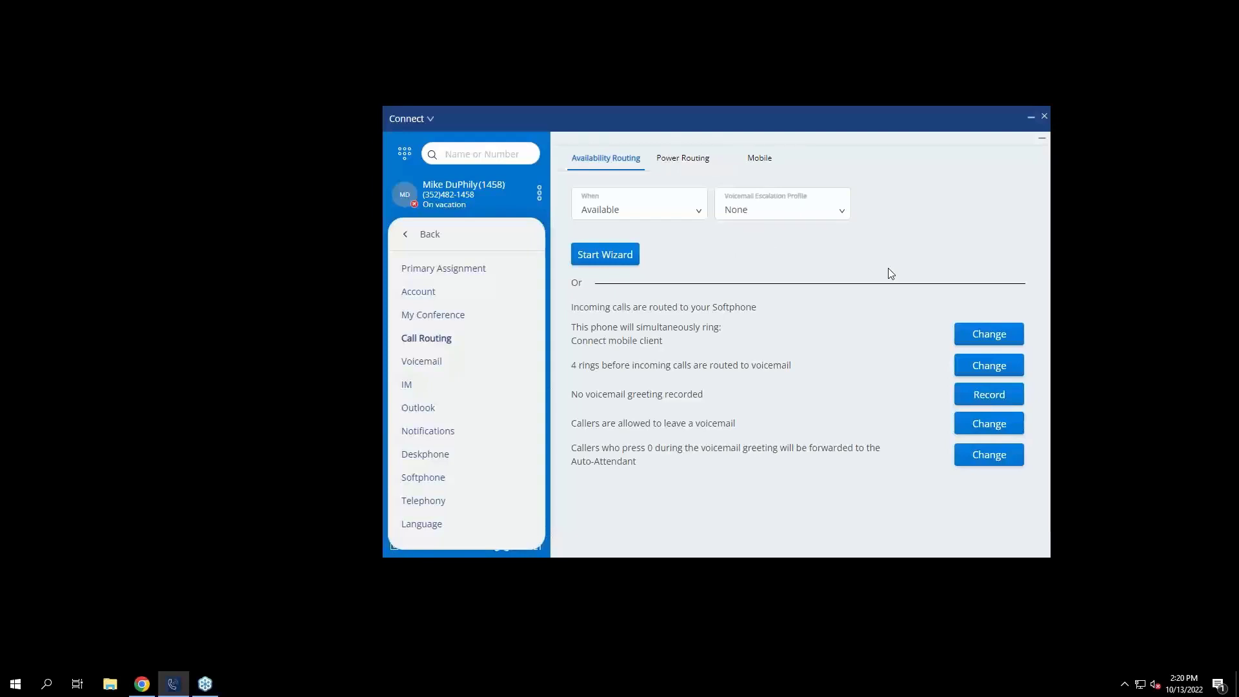
# Check the escalation profile list (left at None), then open the Voicemail Escalation options.
pyautogui.click(834, 217)
pyautogui.click(804, 224)
pyautogui.click(437, 366)
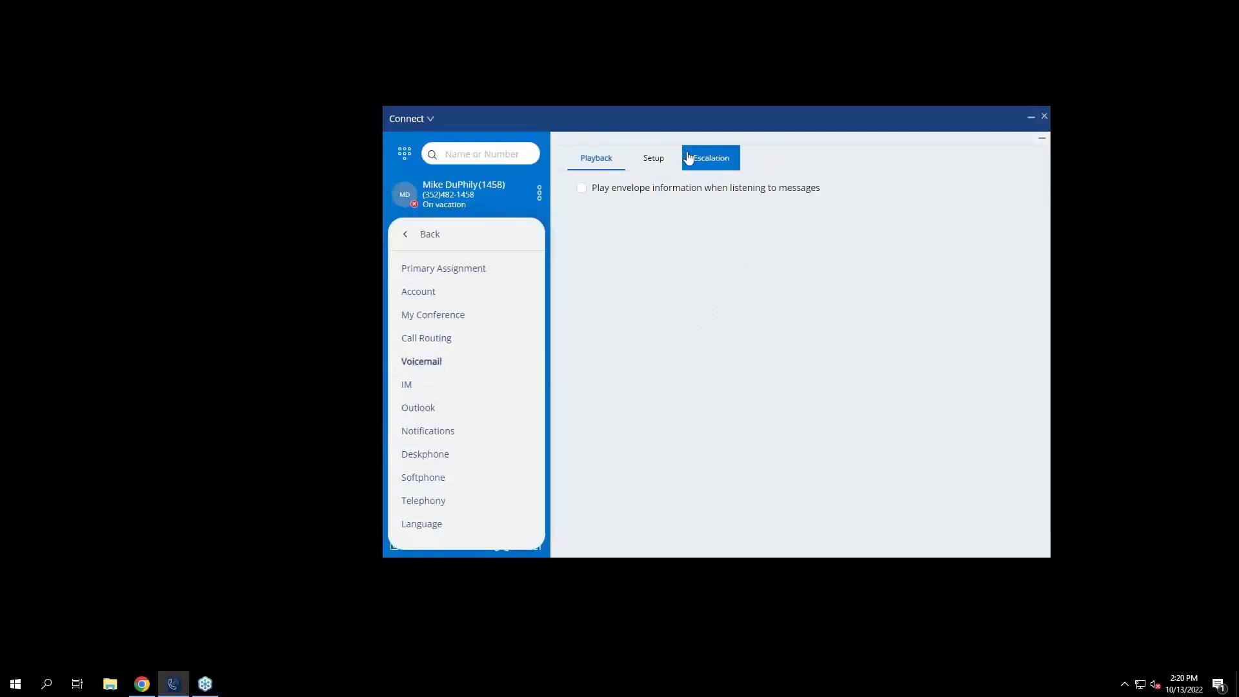
pyautogui.click(703, 166)
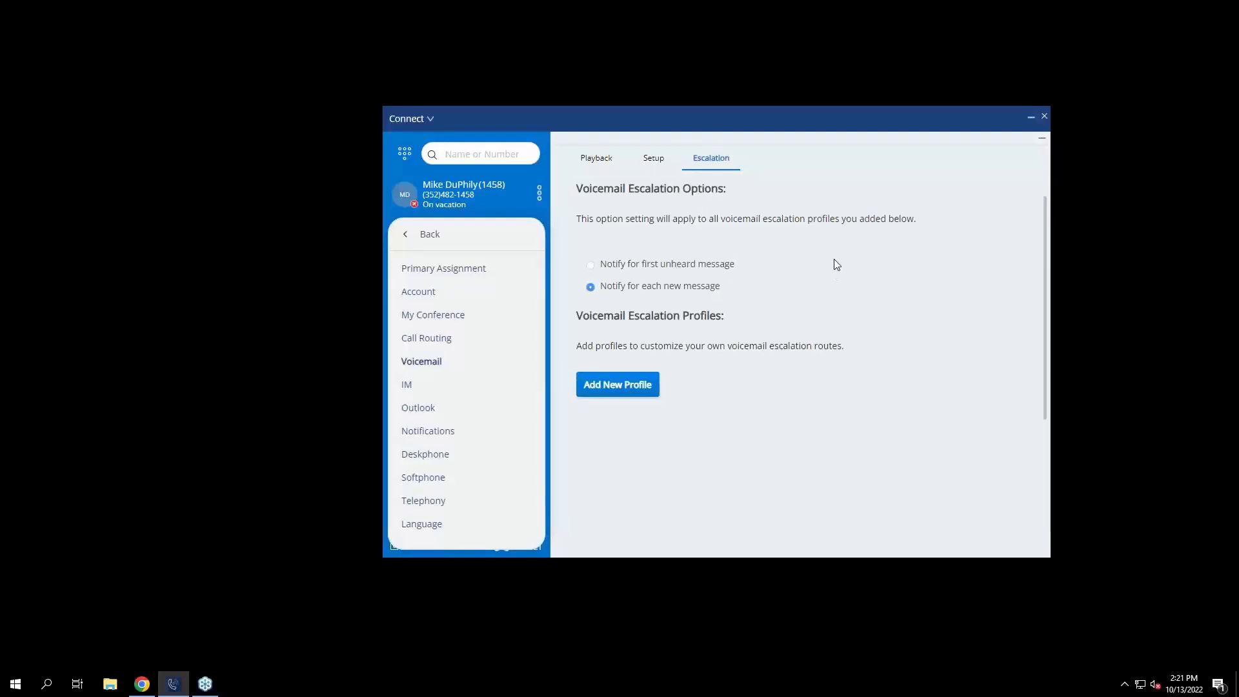
pyautogui.click(614, 266)
# Add a new escalation profile and rename it 'Cell Phone'.
pyautogui.click(632, 395)
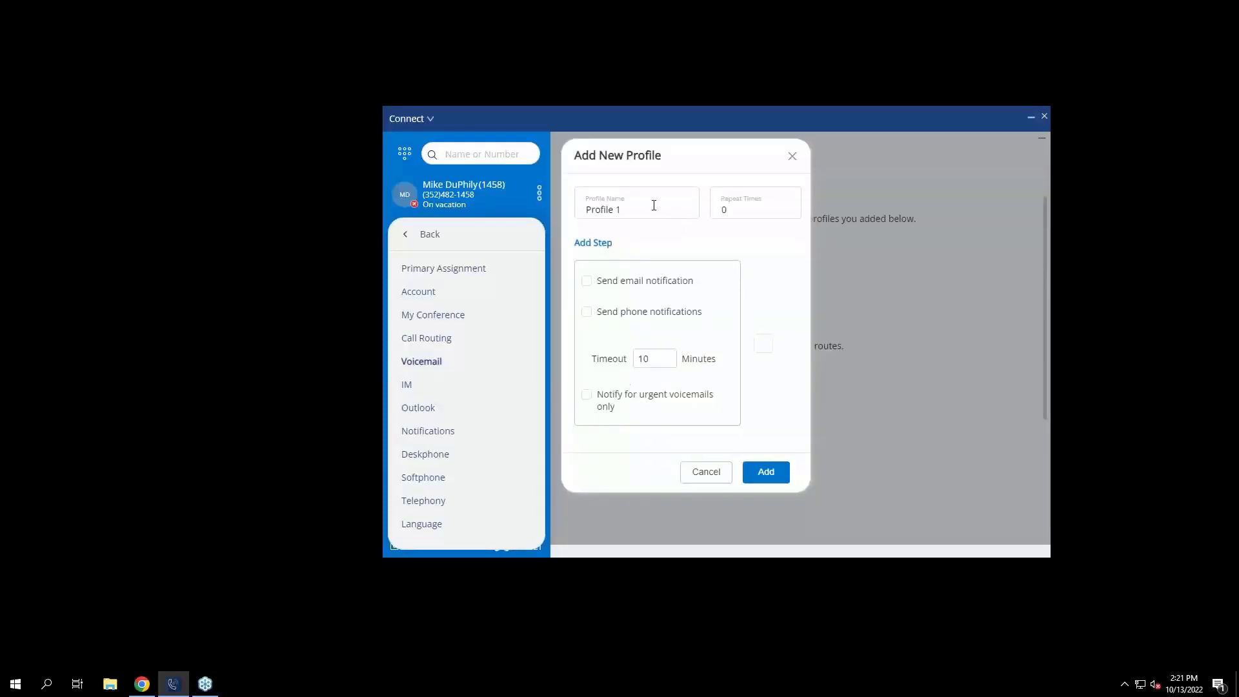
pyautogui.moveTo(654, 205); pyautogui.dragTo(559, 212)
pyautogui.write('Cell Phone')
# Enable phone notifications for urgent voicemails only, enter the phone number, and add the profile.
pyautogui.click(587, 284)
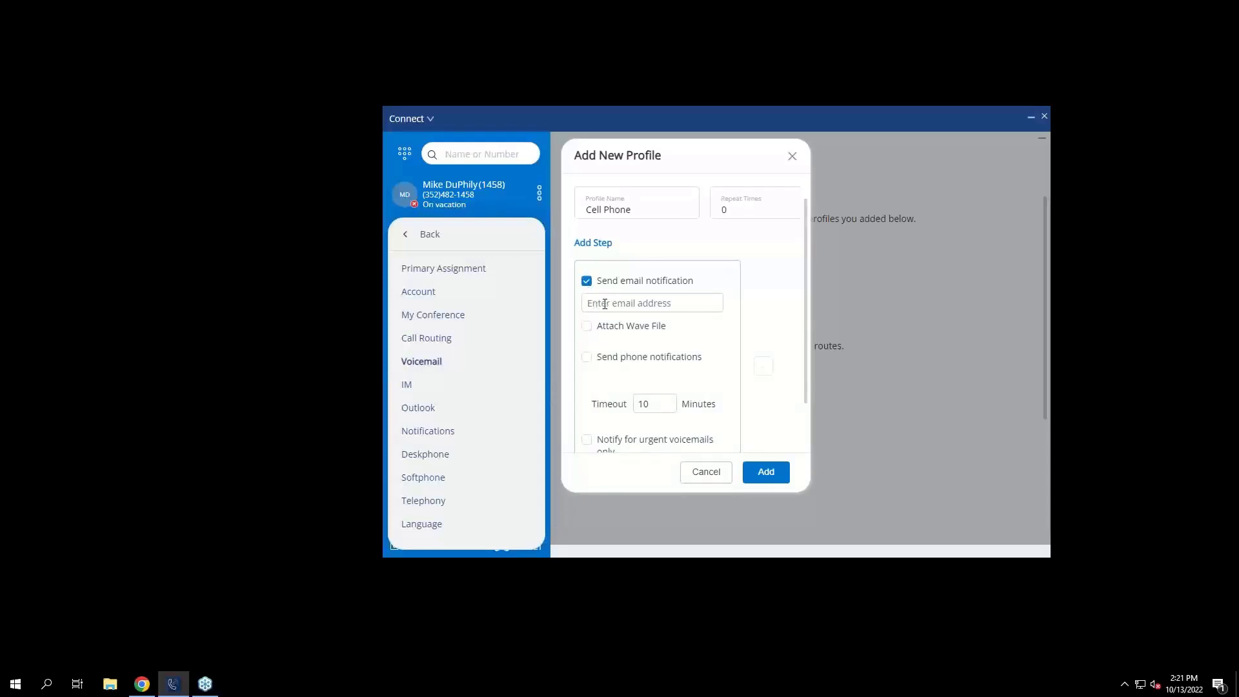
pyautogui.click(588, 282)
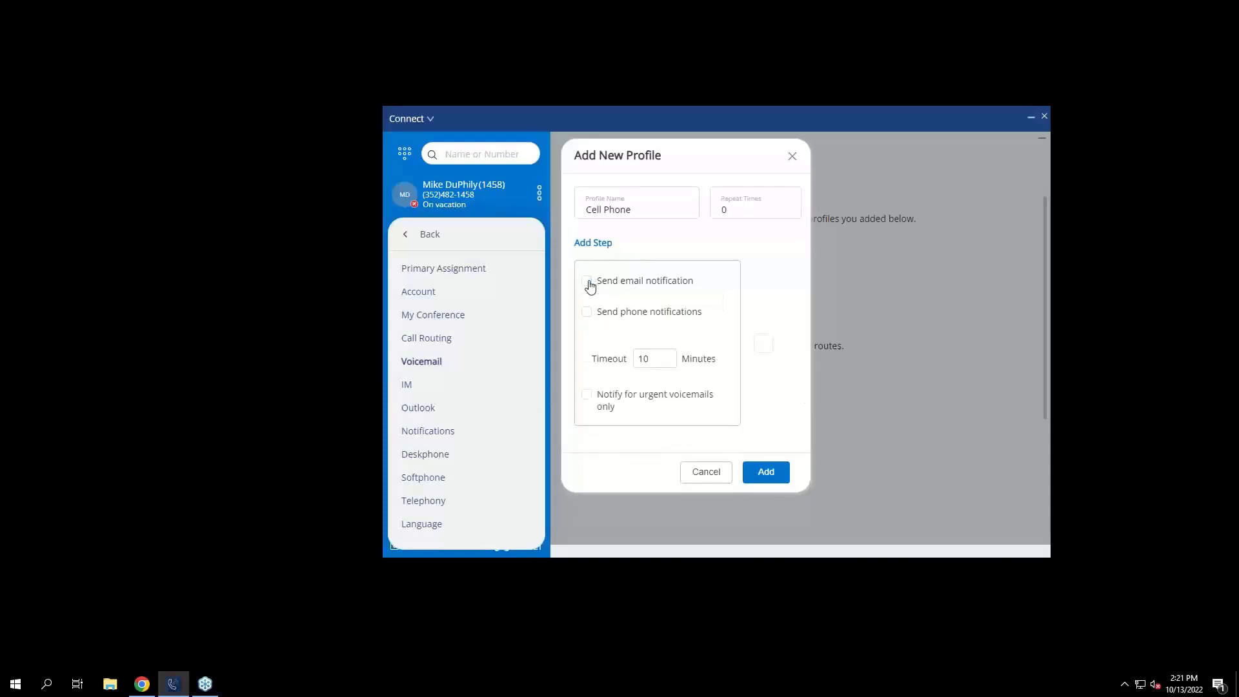
pyautogui.click(586, 314)
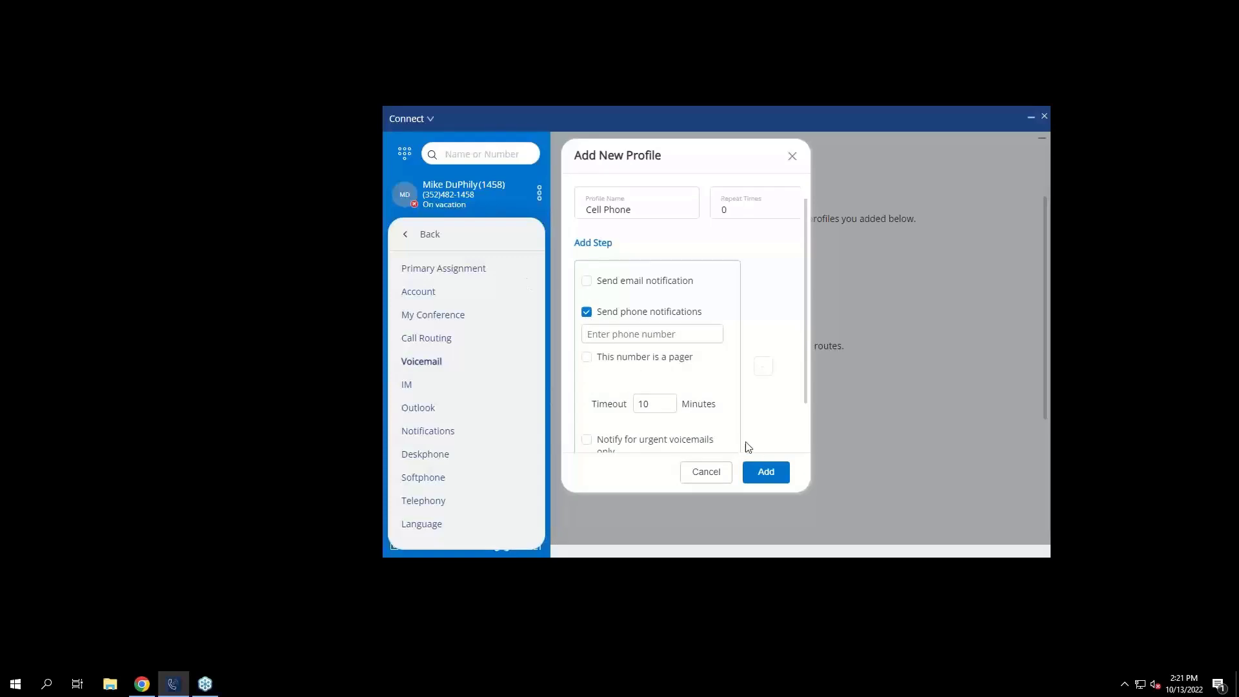
pyautogui.scroll(-1, 713, 413)
pyautogui.click(625, 415)
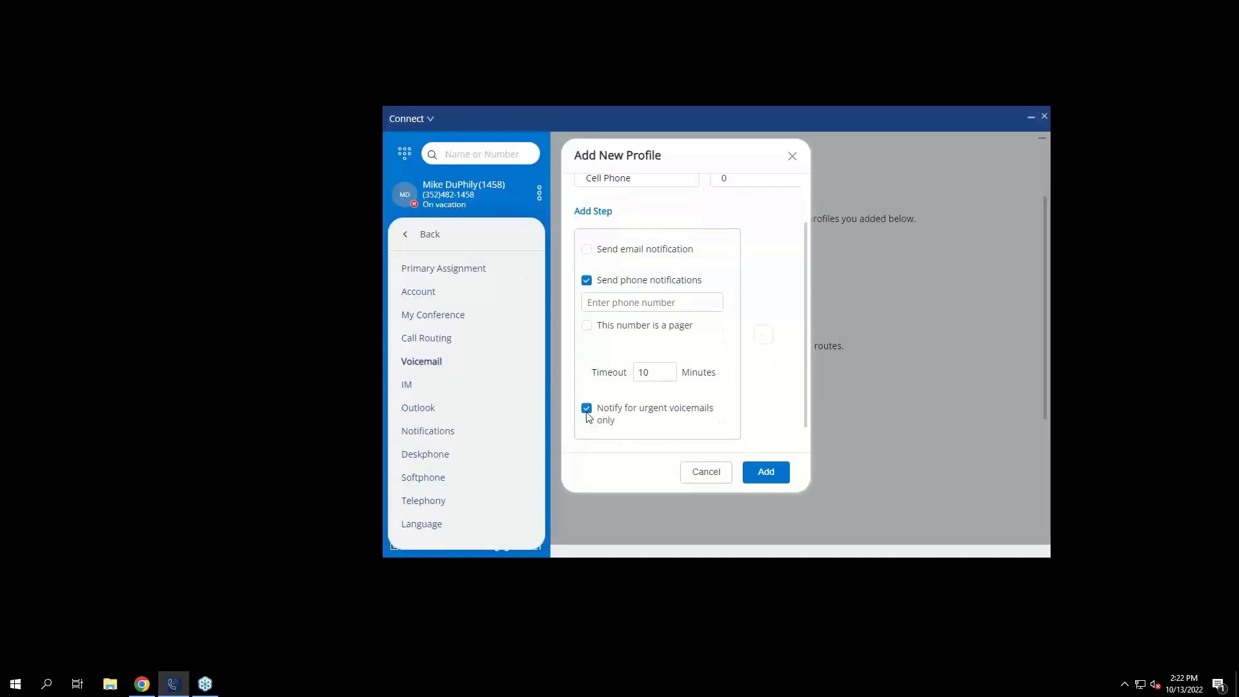
pyautogui.click(660, 298)
pyautogui.click(771, 473)
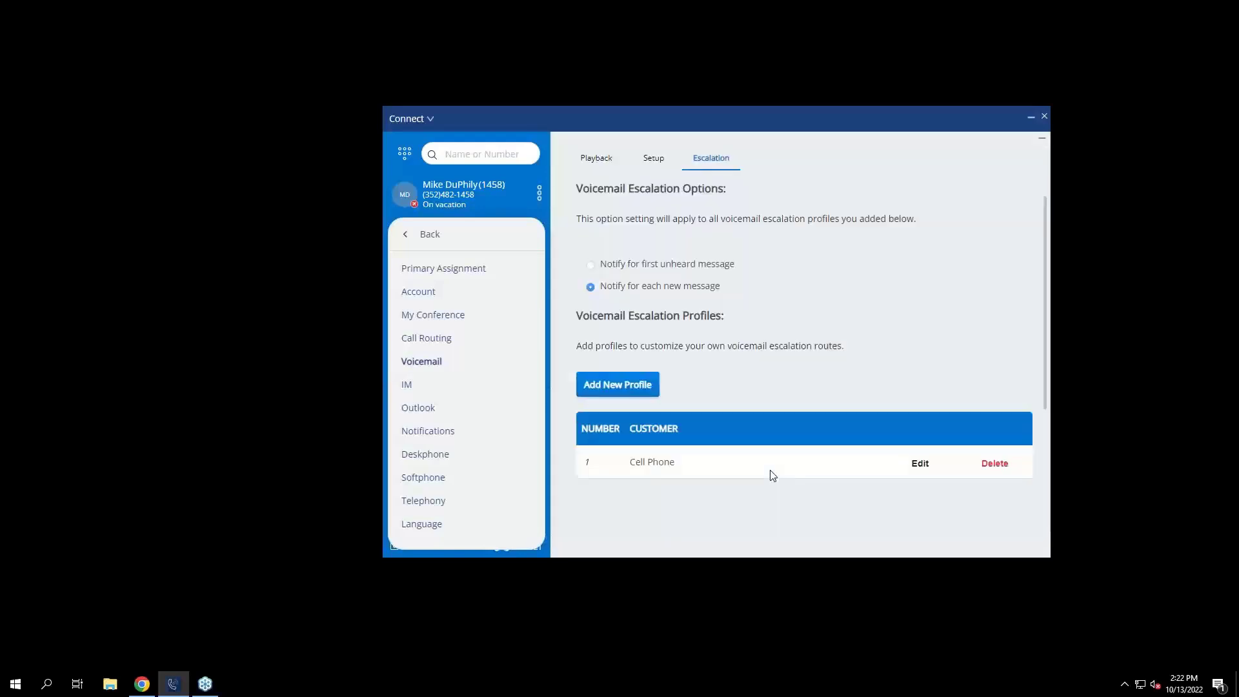
# In Call Routing, select Vacation and choose the Cell Phone escalation profile.
pyautogui.scroll(-3, 773, 378)
pyautogui.moveTo(620, 307)
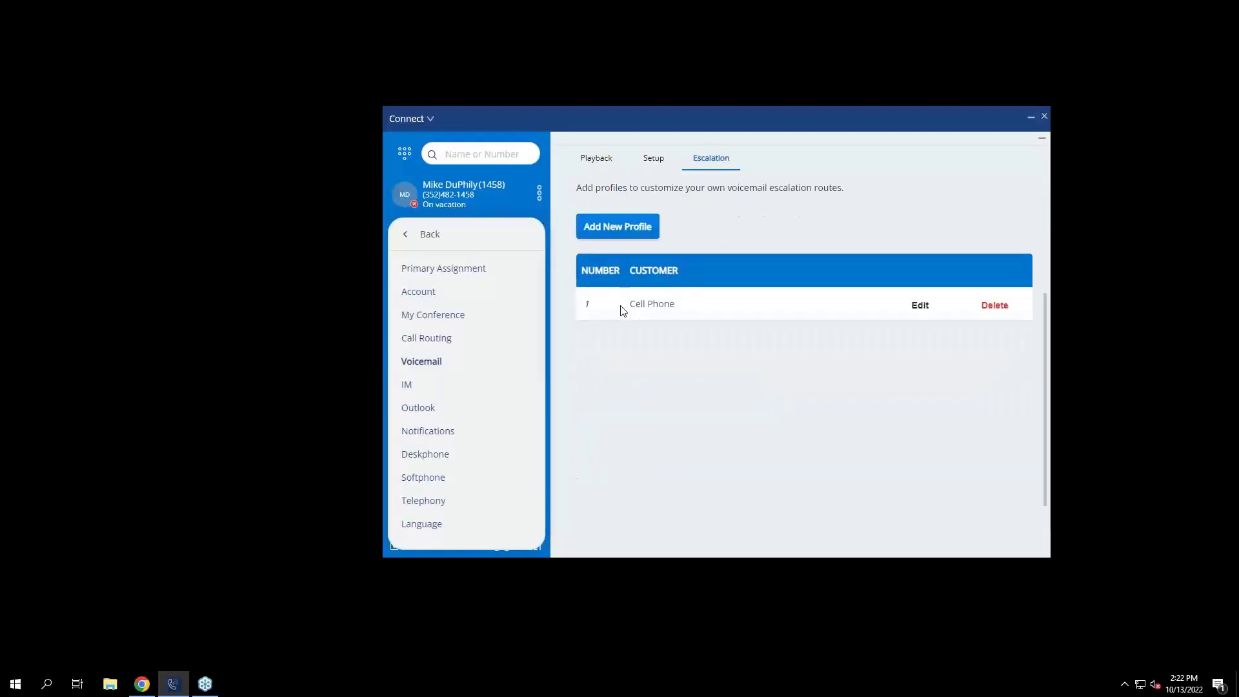
pyautogui.scroll(3, 863, 284)
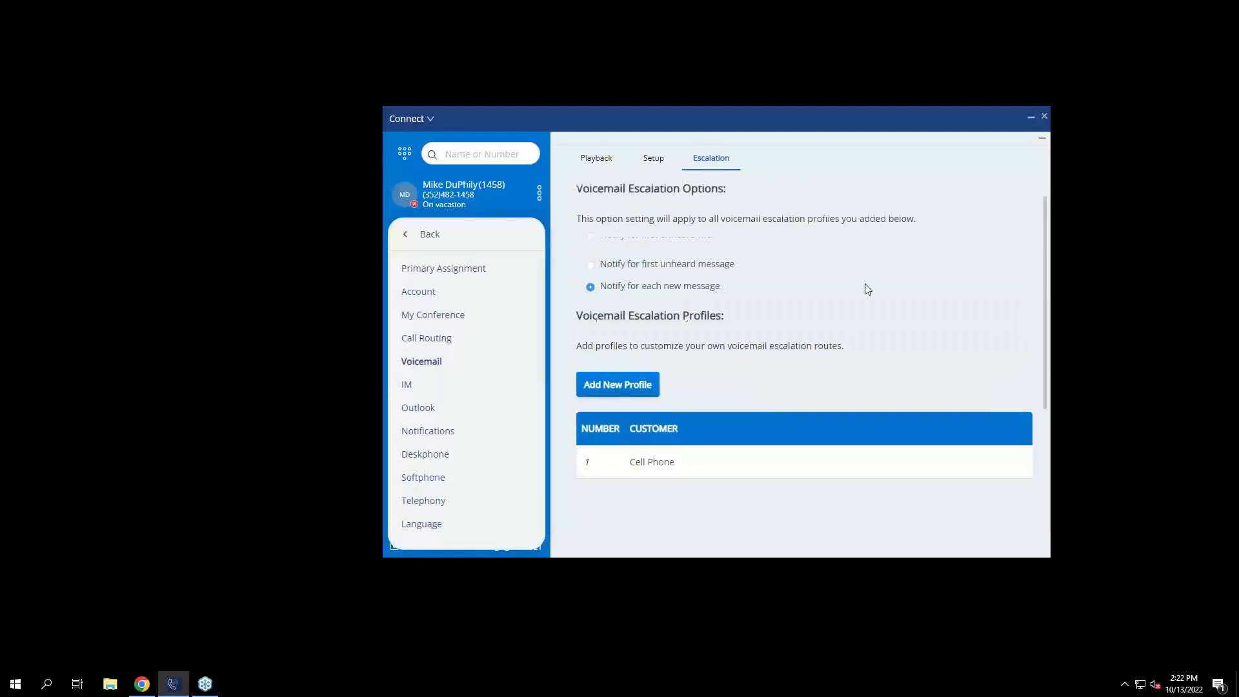
pyautogui.click(431, 339)
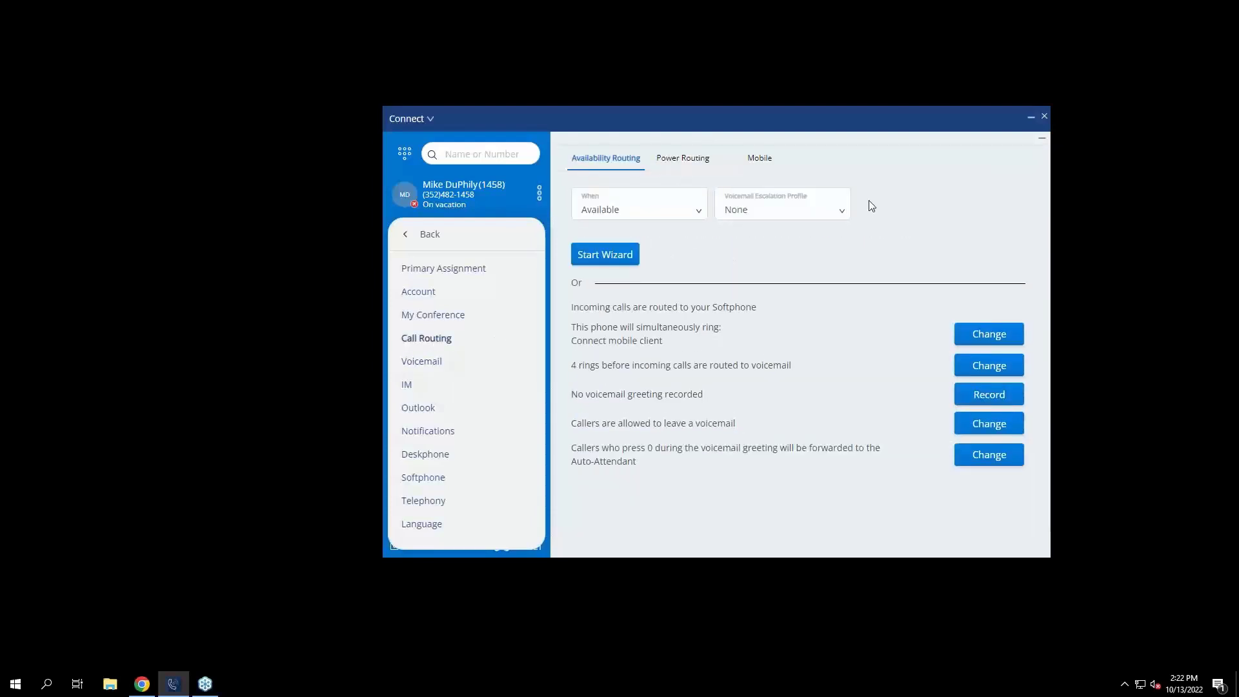
pyautogui.click(642, 218)
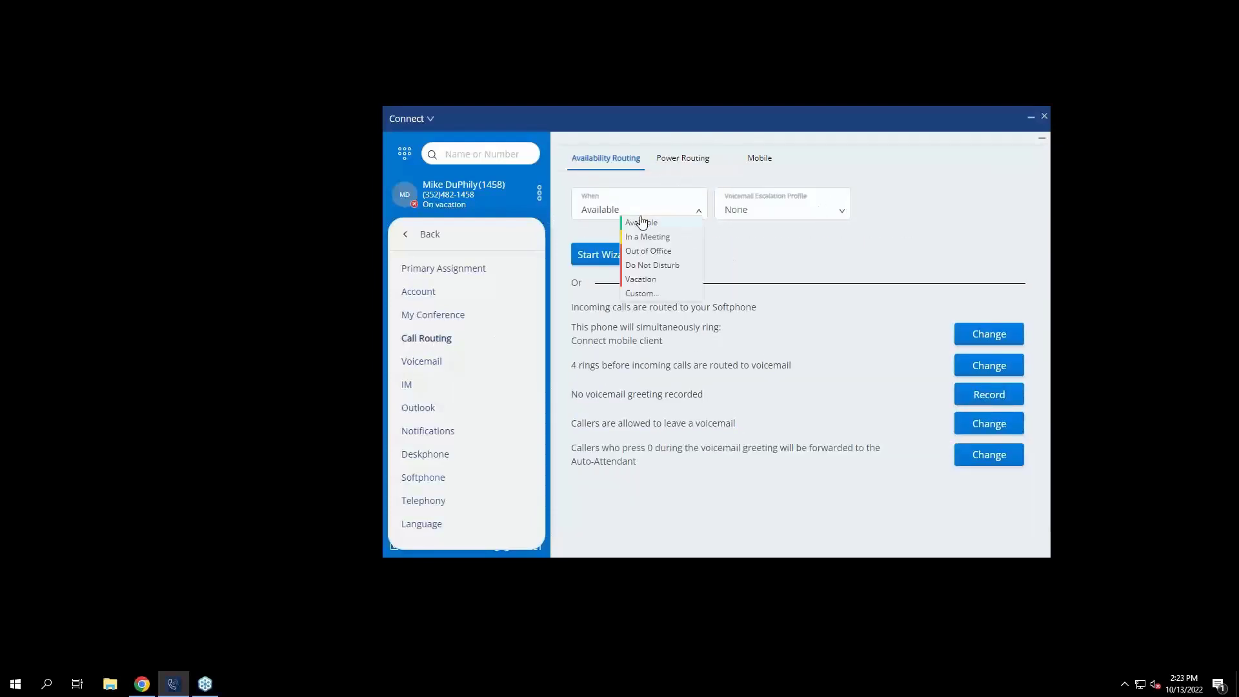
pyautogui.click(649, 279)
pyautogui.click(809, 211)
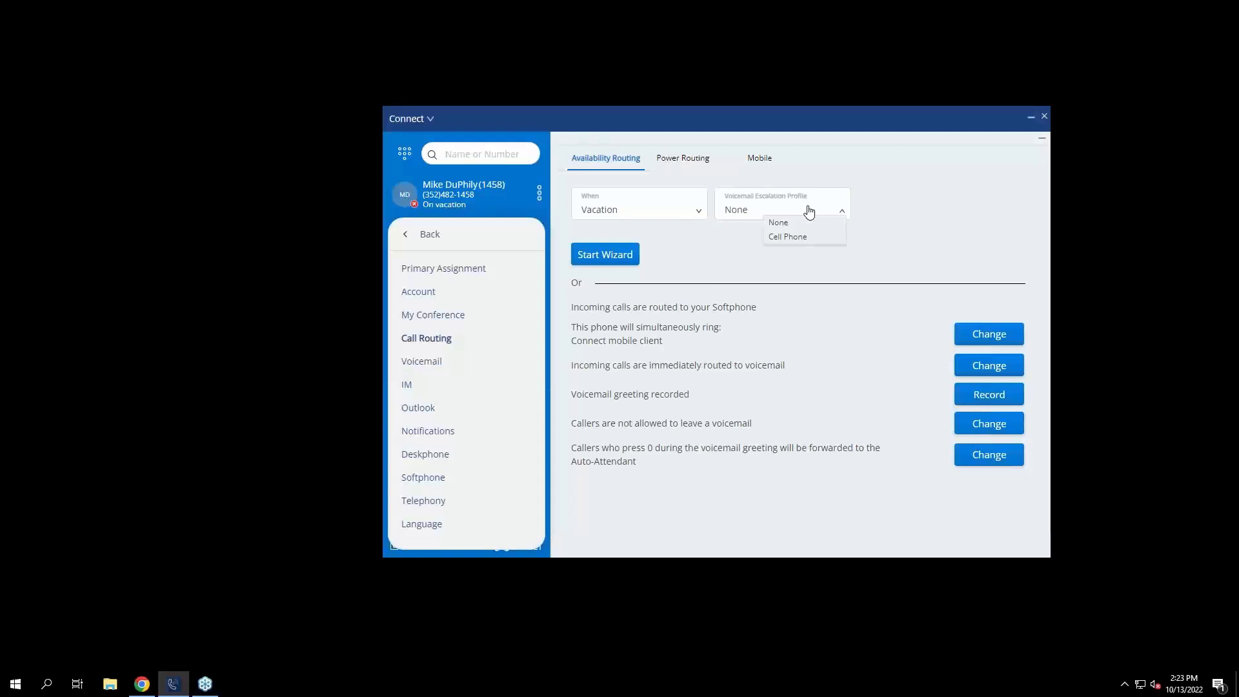
pyautogui.click(789, 244)
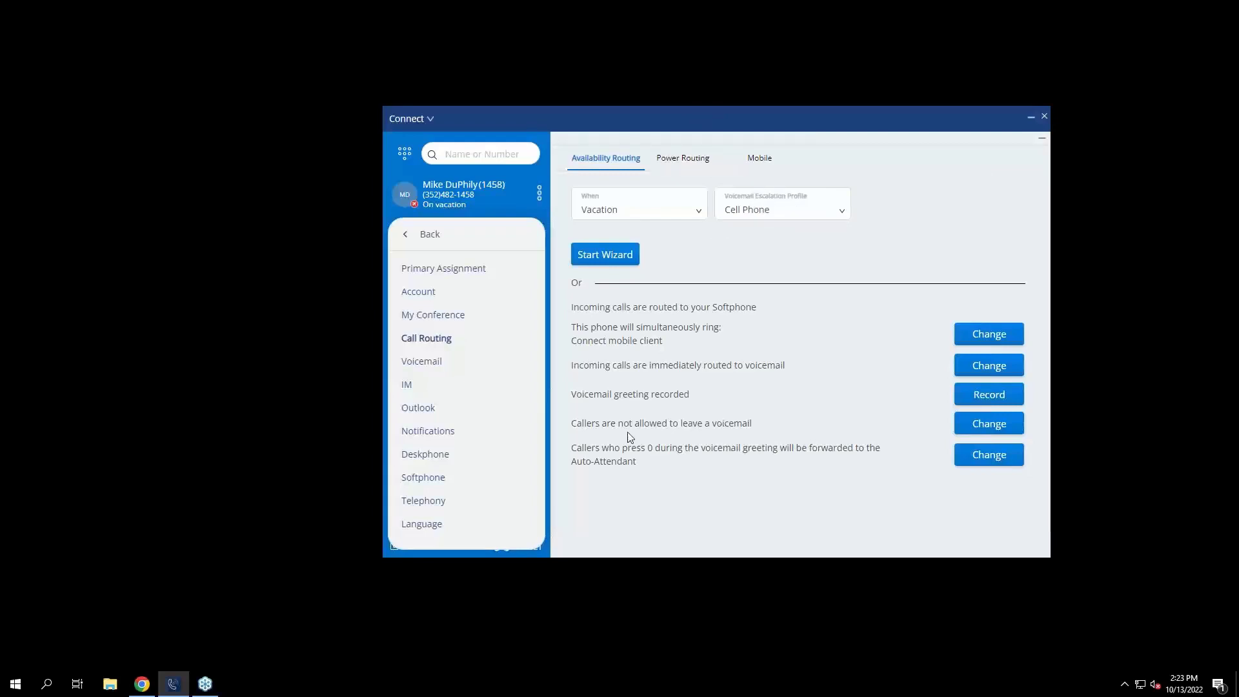
# Change the Vacation voicemail option to 'Yes, callers can leave a voicemail' and save.
pyautogui.click(957, 431)
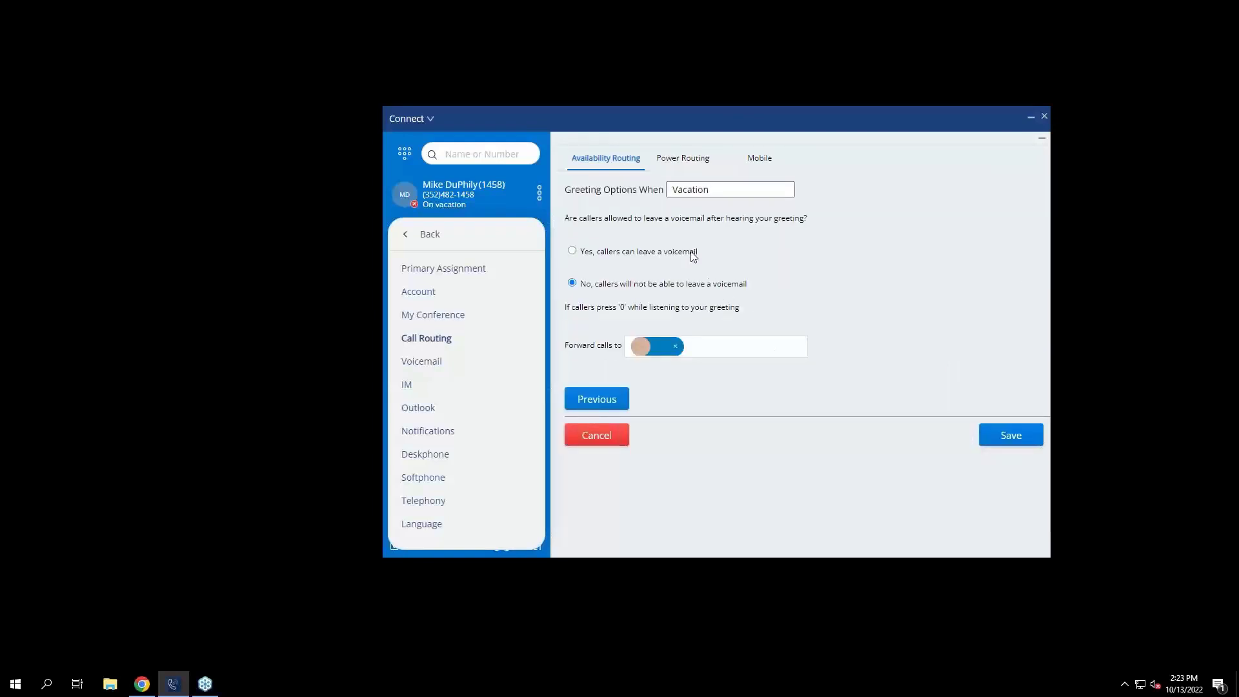
pyautogui.click(572, 251)
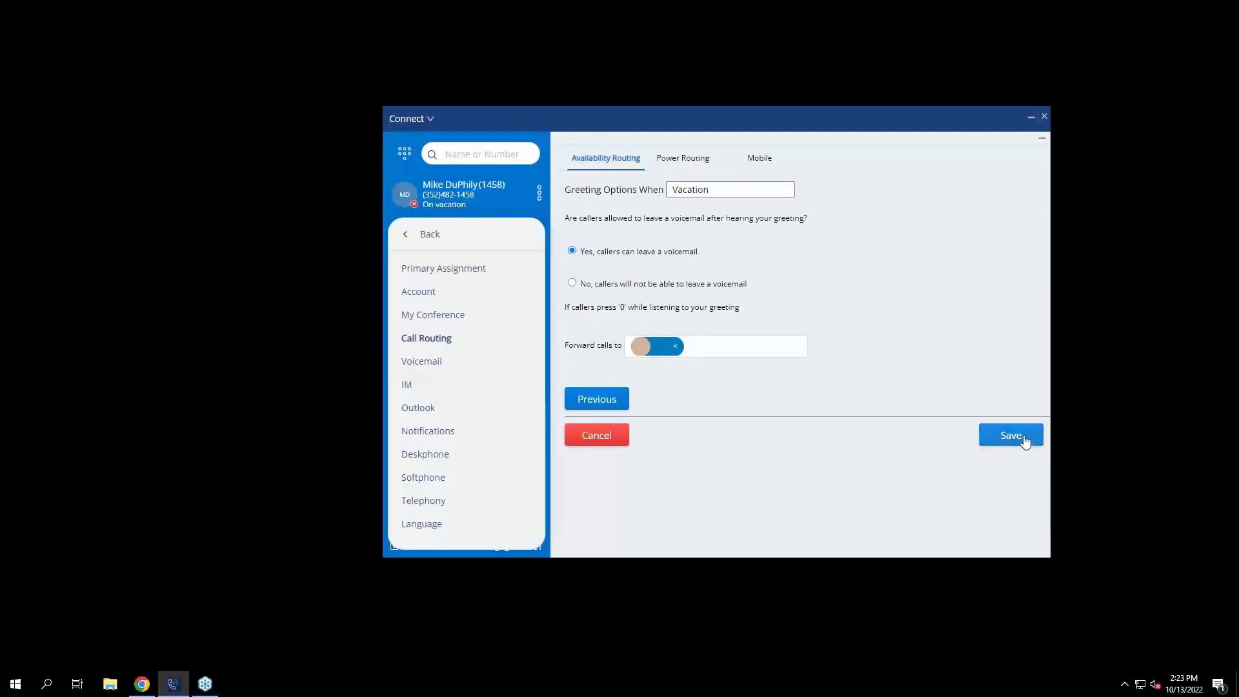
pyautogui.click(1026, 436)
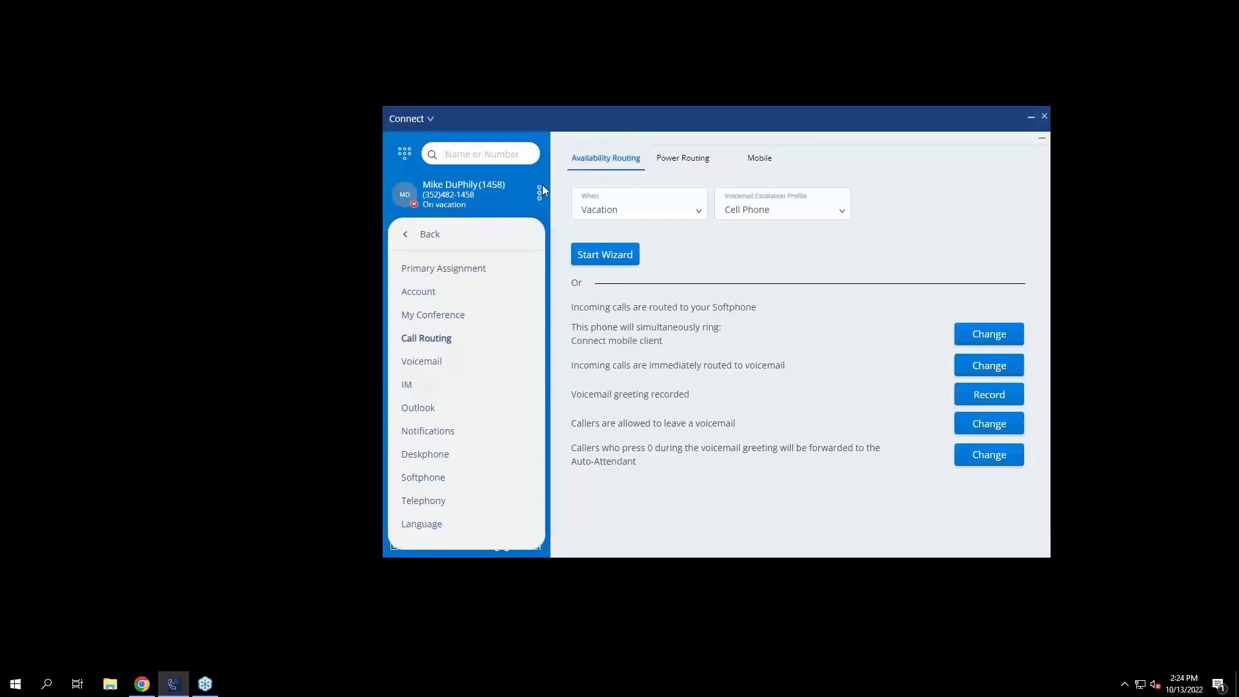
# Leave Settings for the main contacts panel and change the presence status to Available.
pyautogui.click(431, 235)
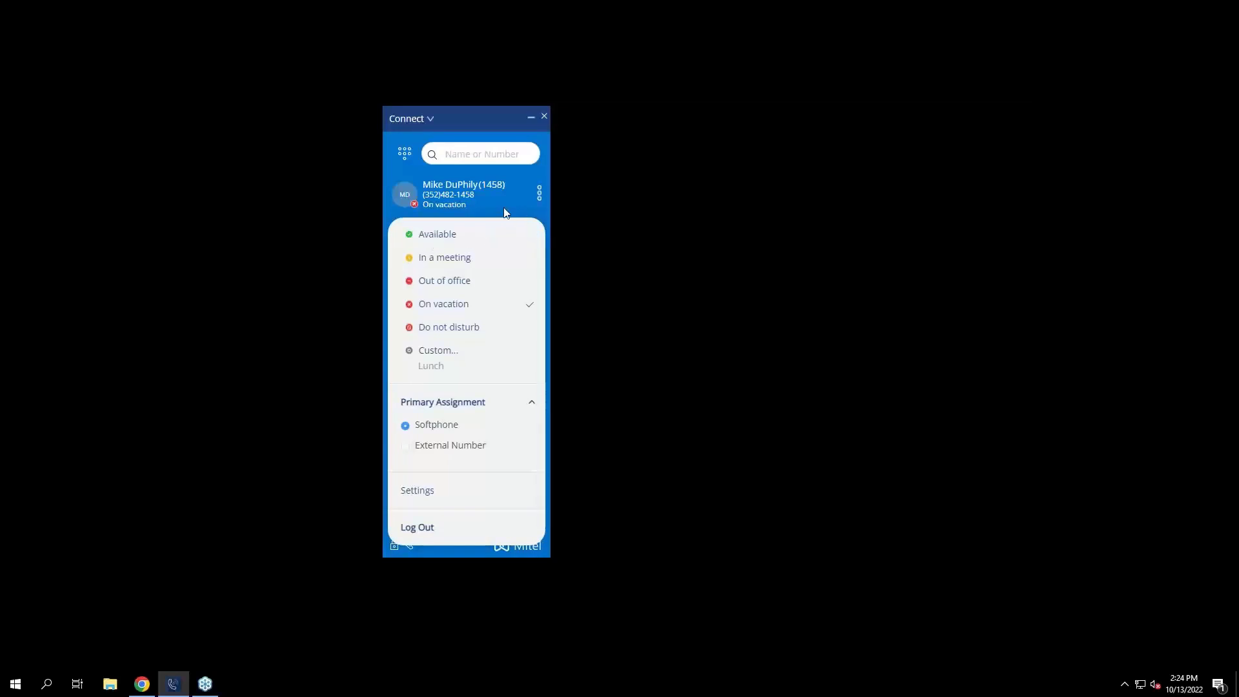
pyautogui.click(405, 203)
pyautogui.click(405, 197)
pyautogui.click(434, 234)
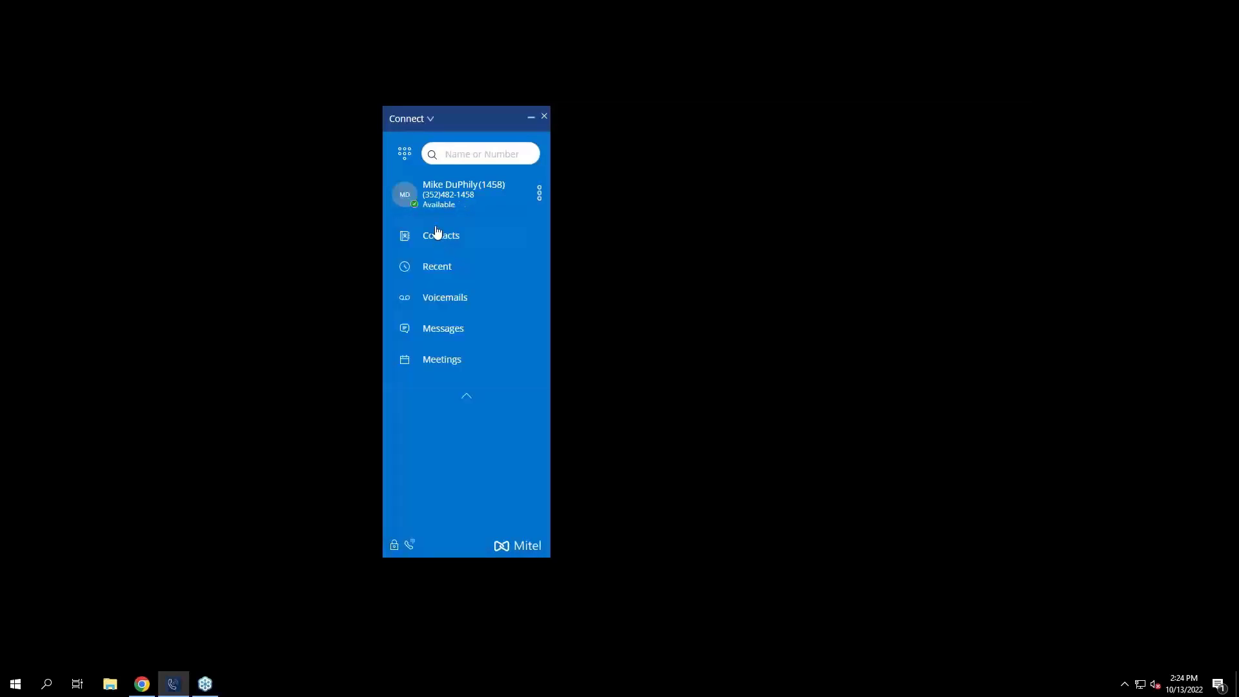